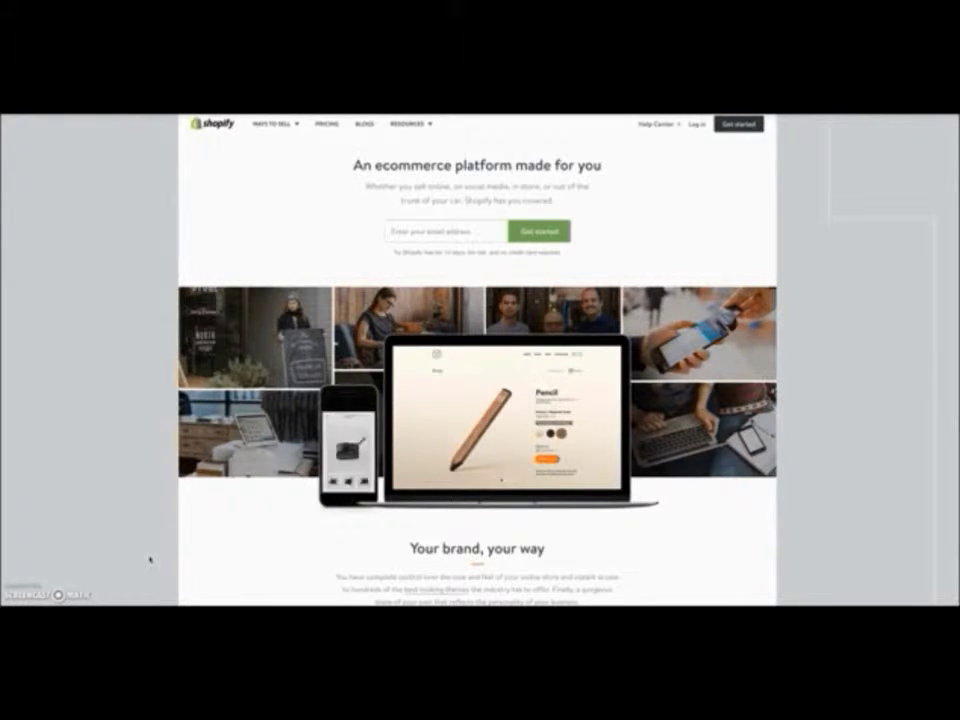
- Open the free 14-day trial sign-up form and enter the account e-mail address
{"action": "left_click", "coordinate": [82, 542]}
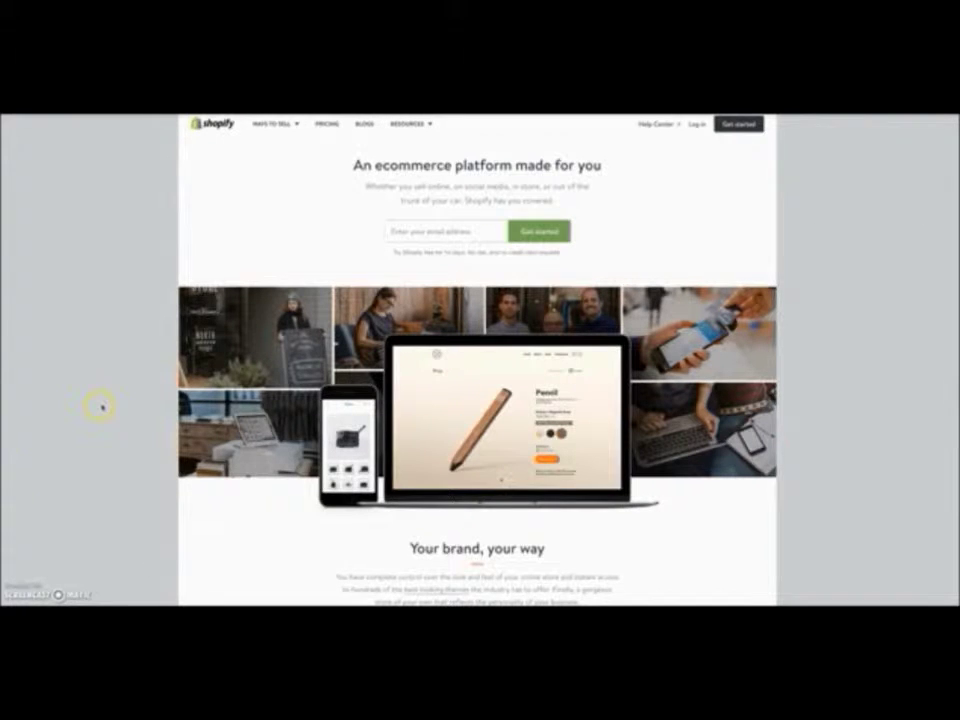
{"action": "left_click", "coordinate": [334, 267]}
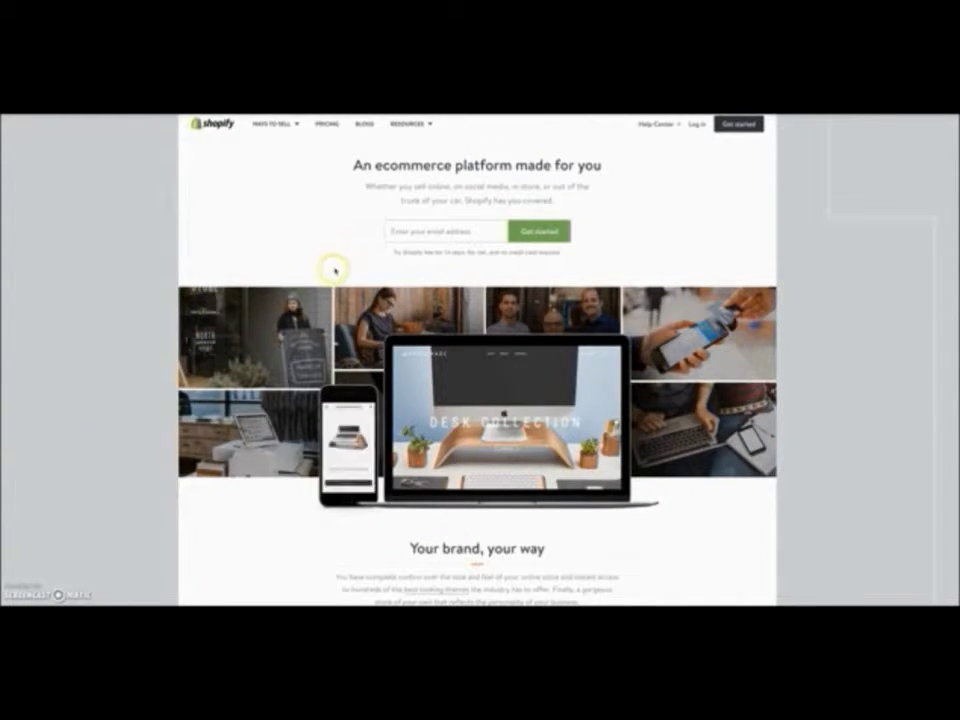
{"action": "left_click", "coordinate": [285, 191]}
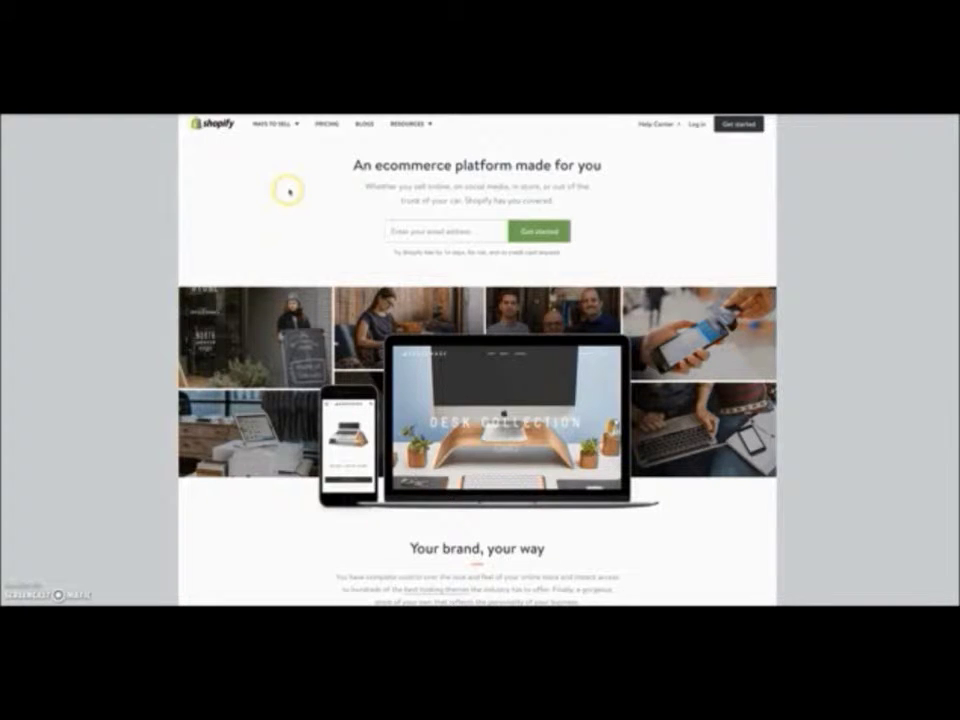
{"action": "left_click", "coordinate": [686, 168]}
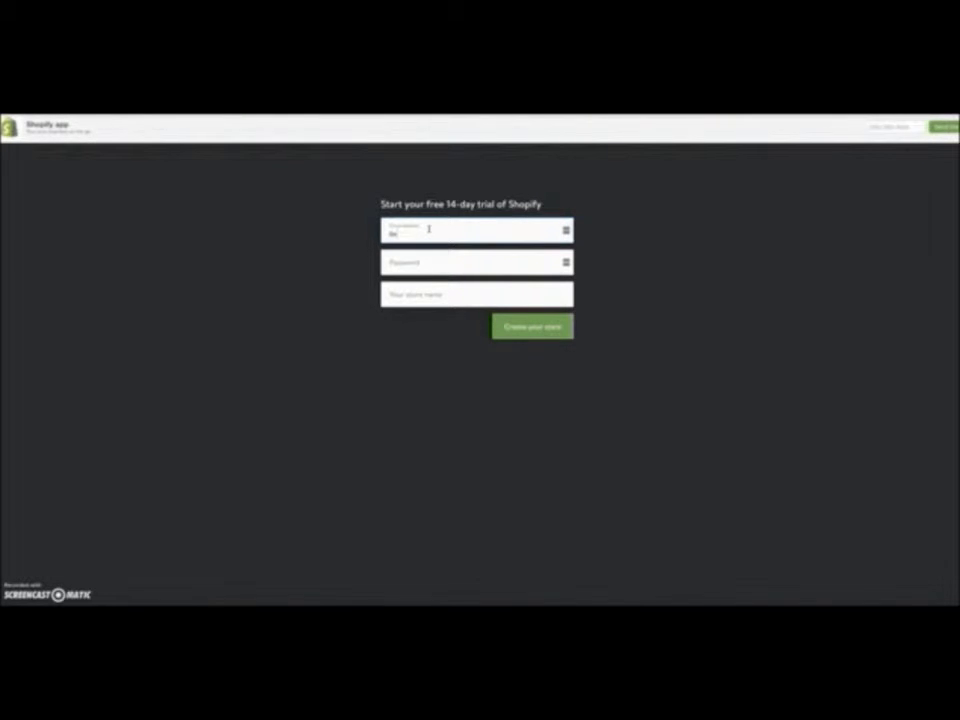
{"action": "type", "text": "ka"}
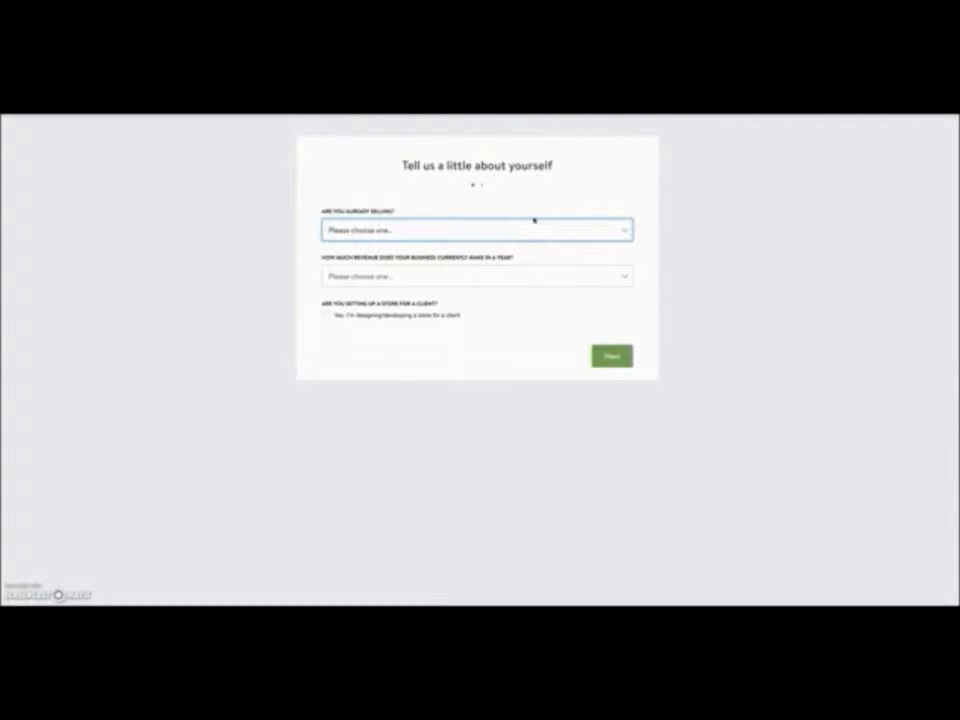
- Answer 'I'm selling, just not online', 'ready in a few weeks' and '$0' revenue, then continue
{"action": "left_click", "coordinate": [532, 231]}
{"action": "left_click", "coordinate": [532, 231]}
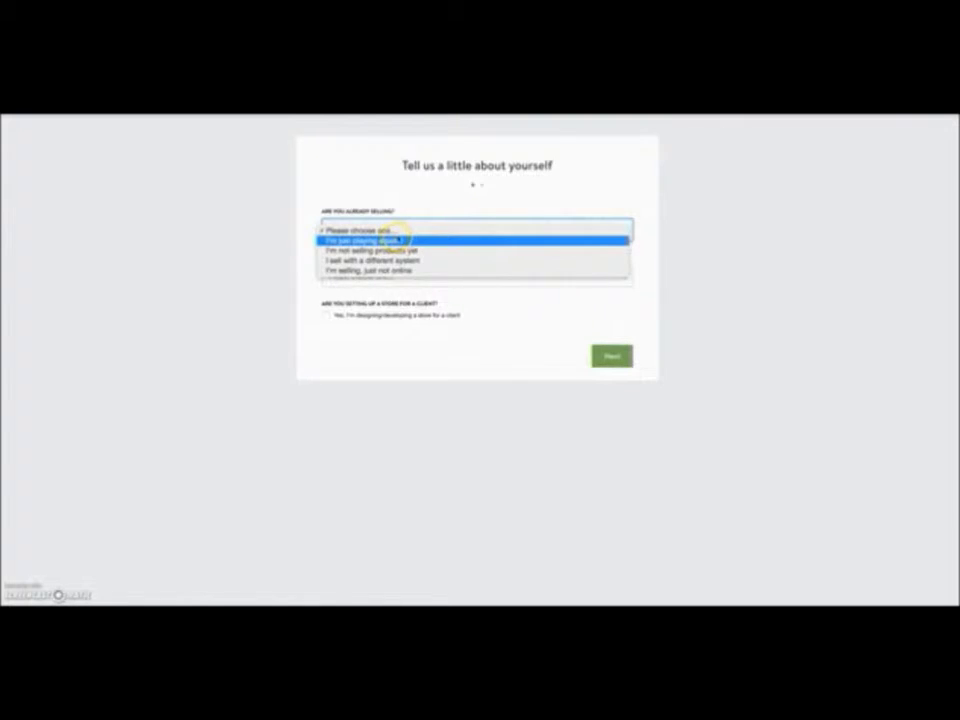
{"action": "left_click", "coordinate": [390, 240]}
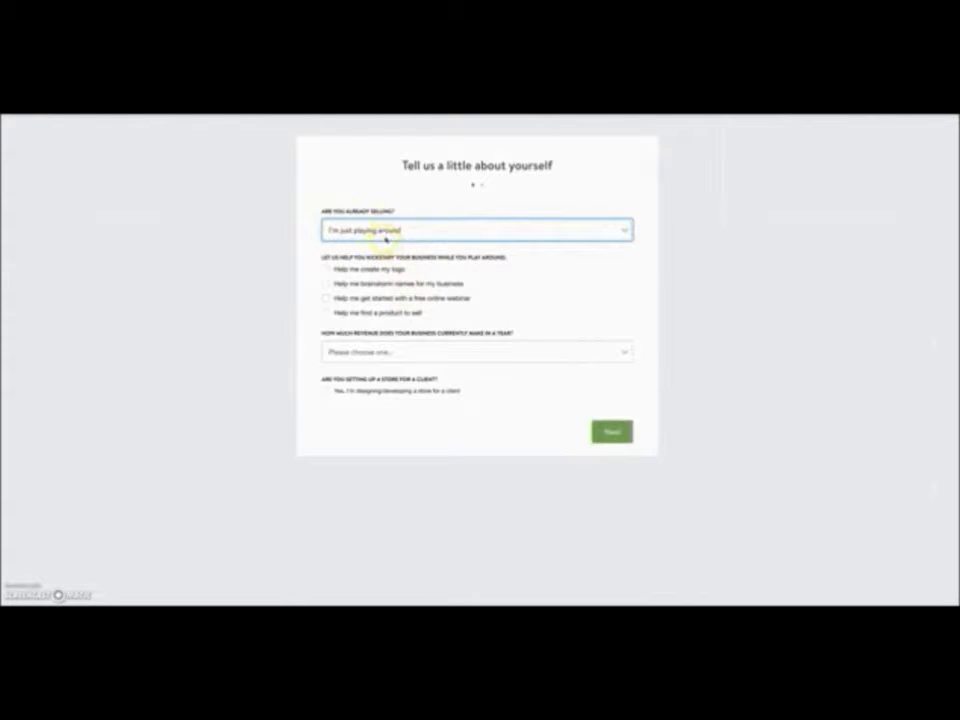
{"action": "left_click", "coordinate": [388, 229]}
{"action": "left_click", "coordinate": [352, 260]}
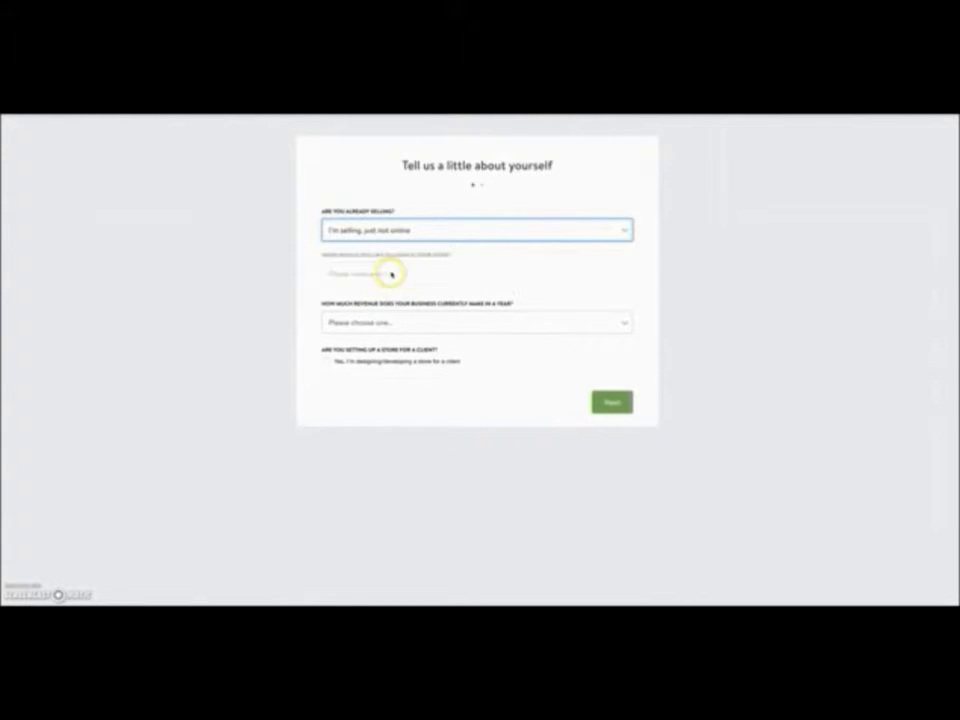
{"action": "left_click", "coordinate": [349, 281]}
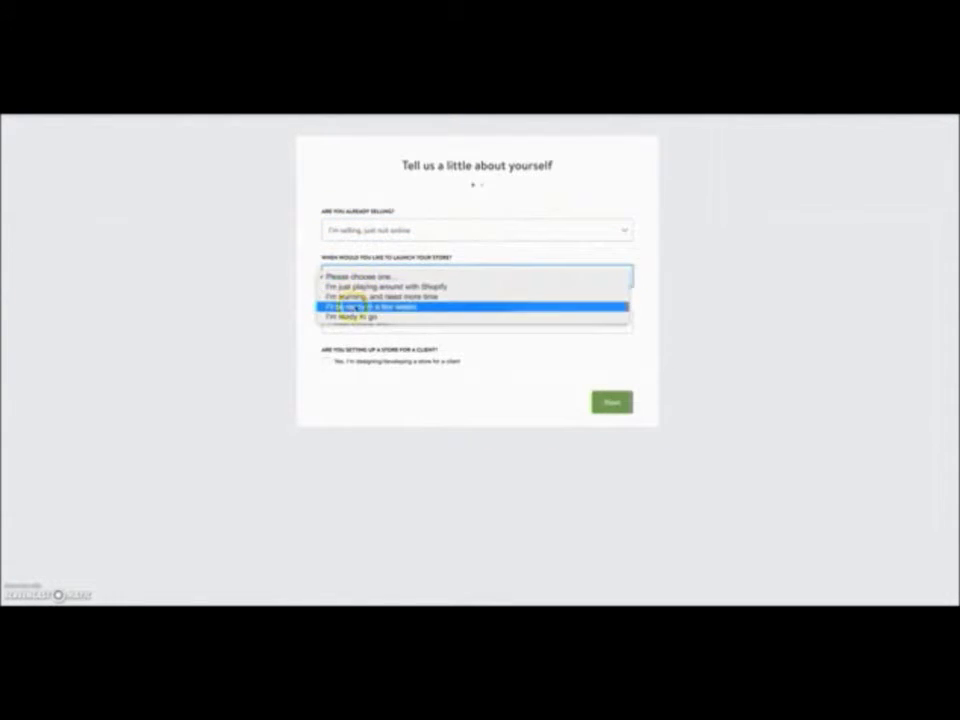
{"action": "left_click", "coordinate": [369, 306]}
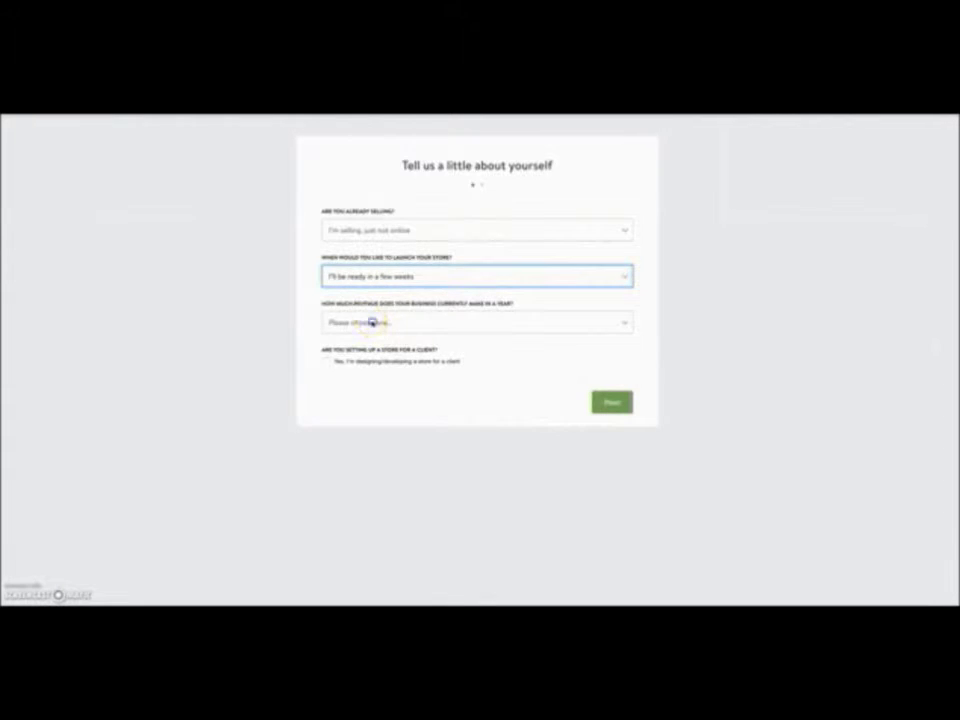
{"action": "left_click", "coordinate": [372, 322]}
{"action": "left_click", "coordinate": [369, 333]}
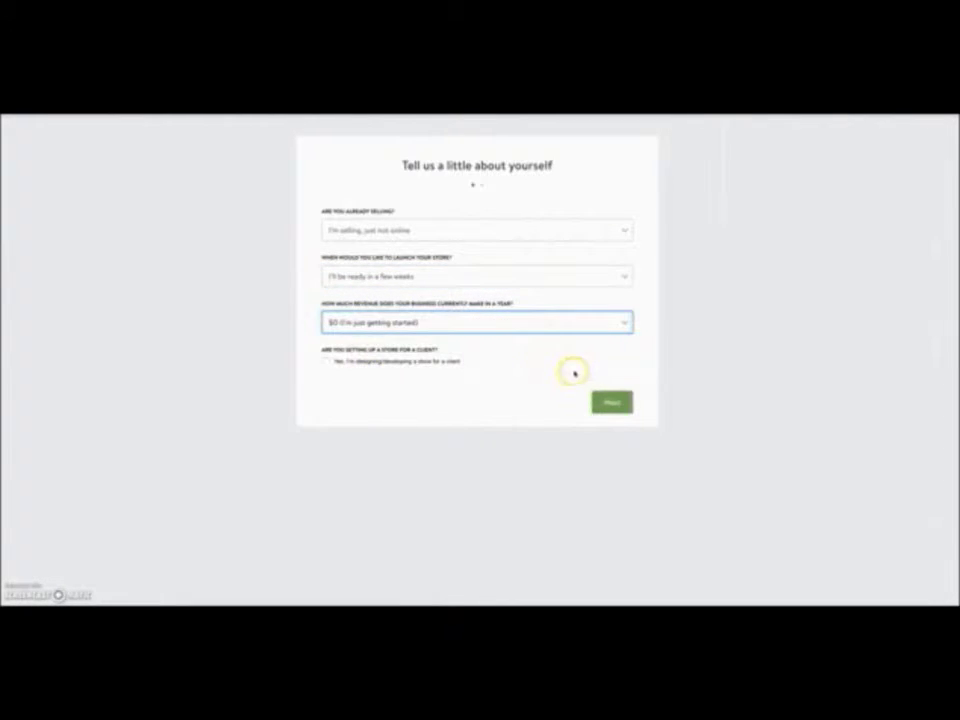
{"action": "left_click", "coordinate": [612, 402]}
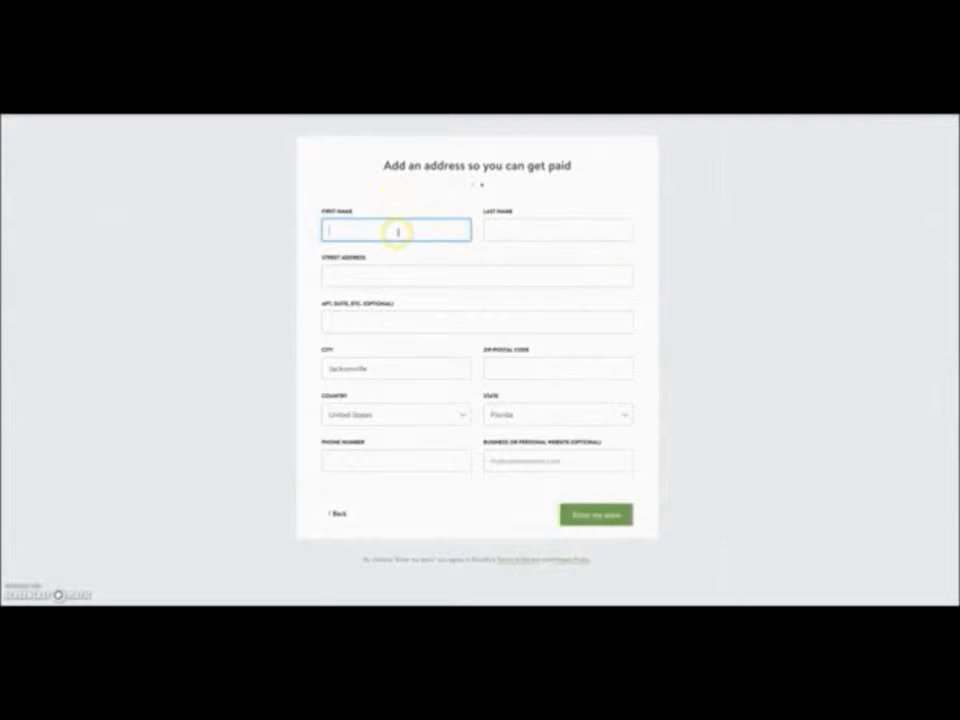
- Enter the owner's first and last name and the street address in the address form
{"action": "key", "text": "Tab"}
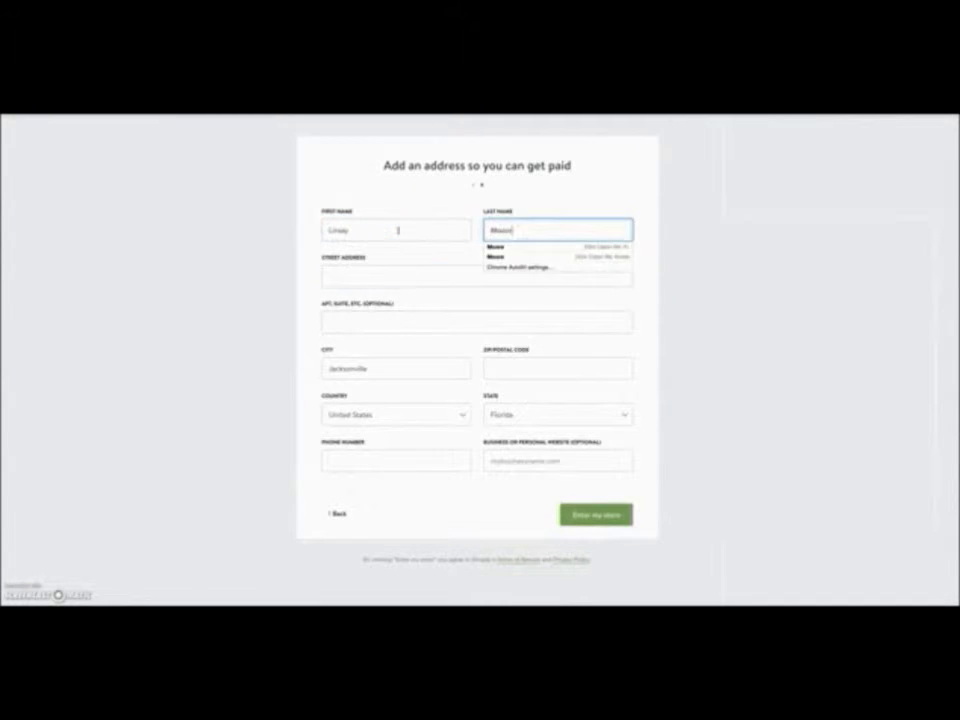
{"action": "key", "text": "Tab"}
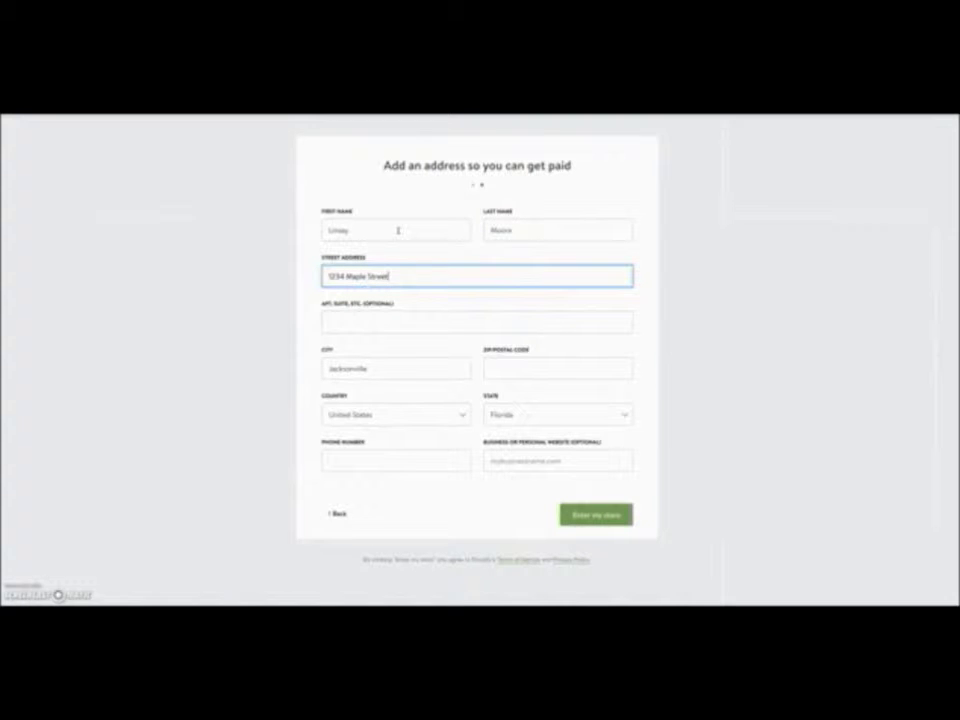
{"action": "key", "text": "Tab"}
{"action": "key", "text": "Tab"}
{"action": "key", "text": "Tab"}
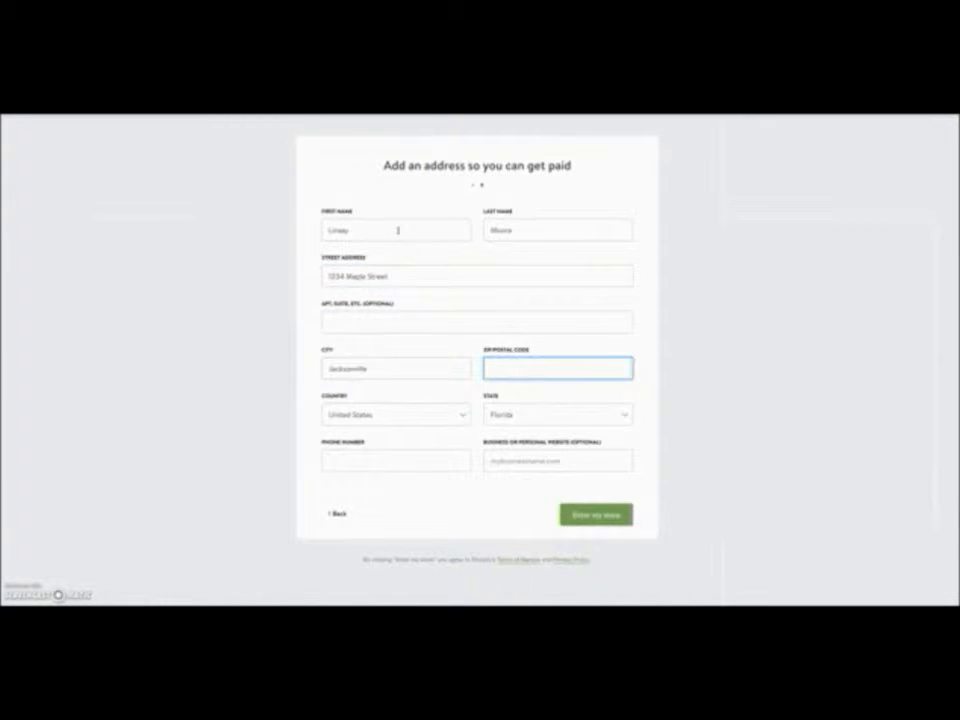
{"action": "type", "text": "3225"}
{"action": "left_click", "coordinate": [365, 460]}
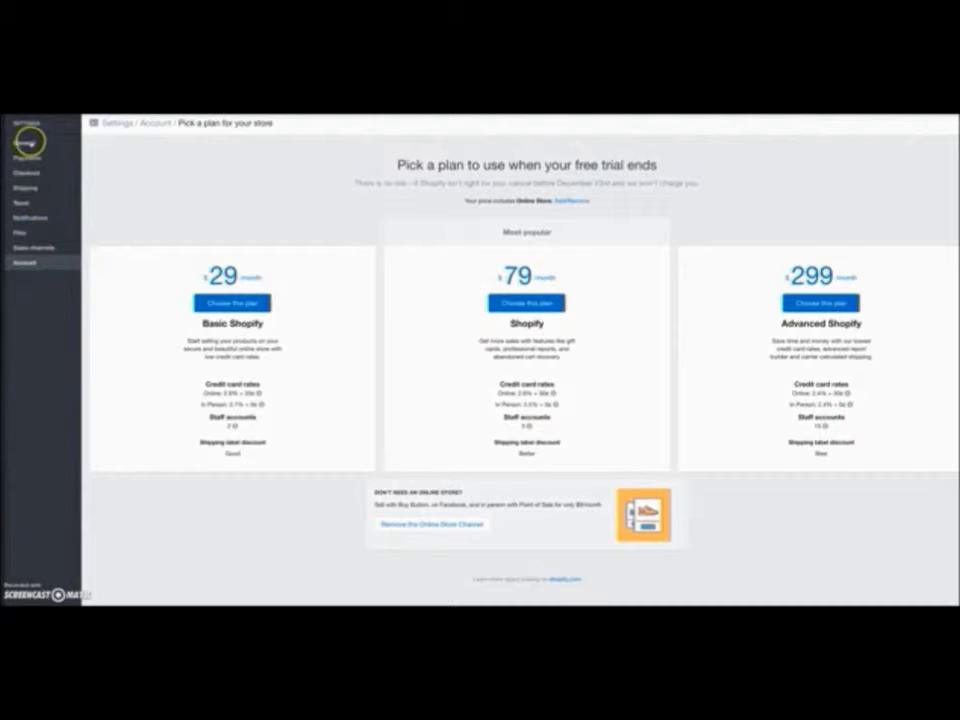
- Review the General store details and address, then move to the Payments settings
{"action": "left_click", "coordinate": [26, 142]}
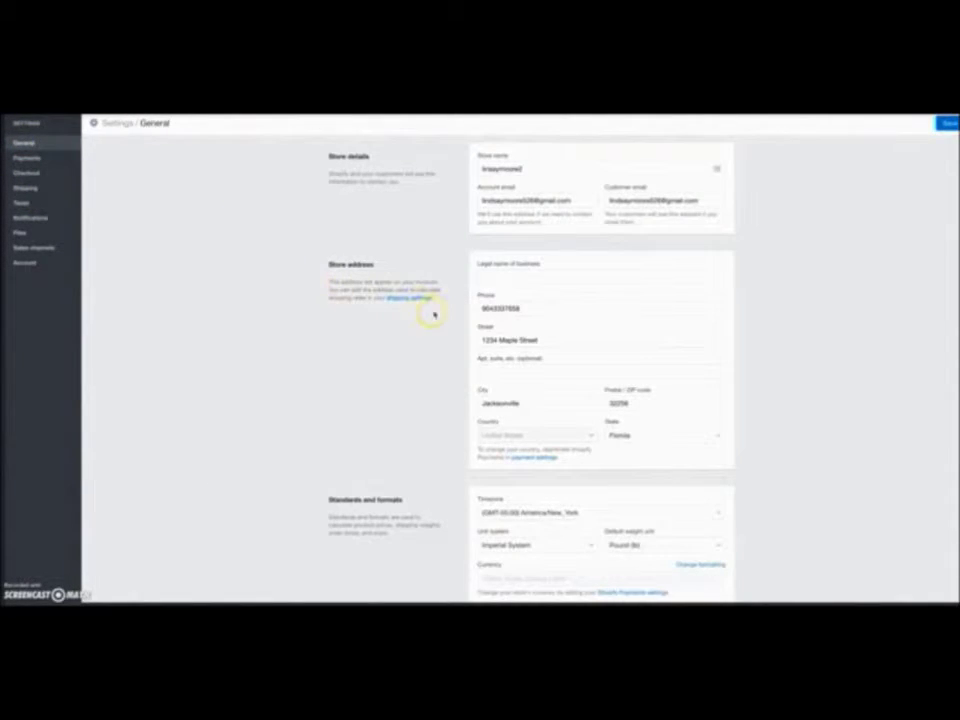
{"action": "scroll", "coordinate": [421, 316], "scroll_direction": "down", "scroll_amount": 3}
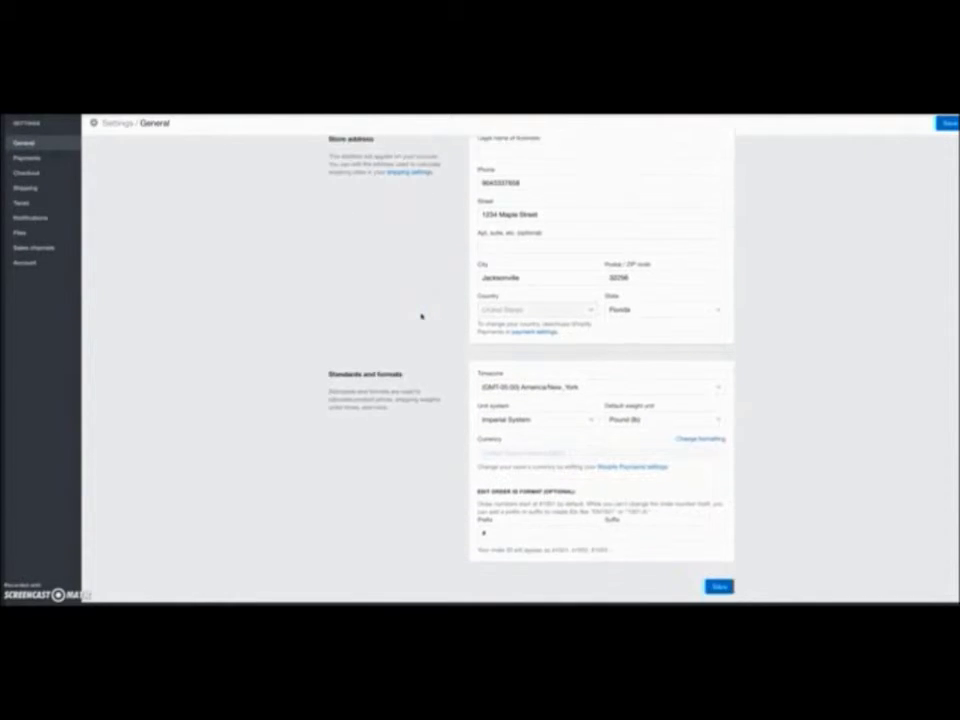
{"action": "left_click", "coordinate": [257, 250]}
{"action": "scroll", "coordinate": [150, 200], "scroll_direction": "up", "scroll_amount": 3}
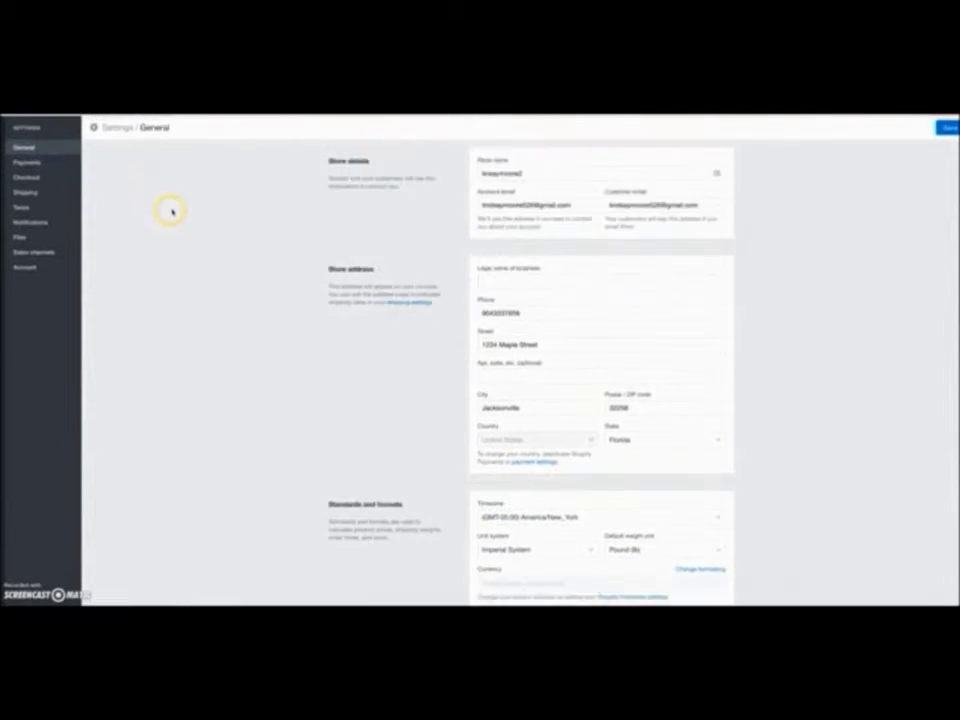
{"action": "left_click", "coordinate": [37, 160]}
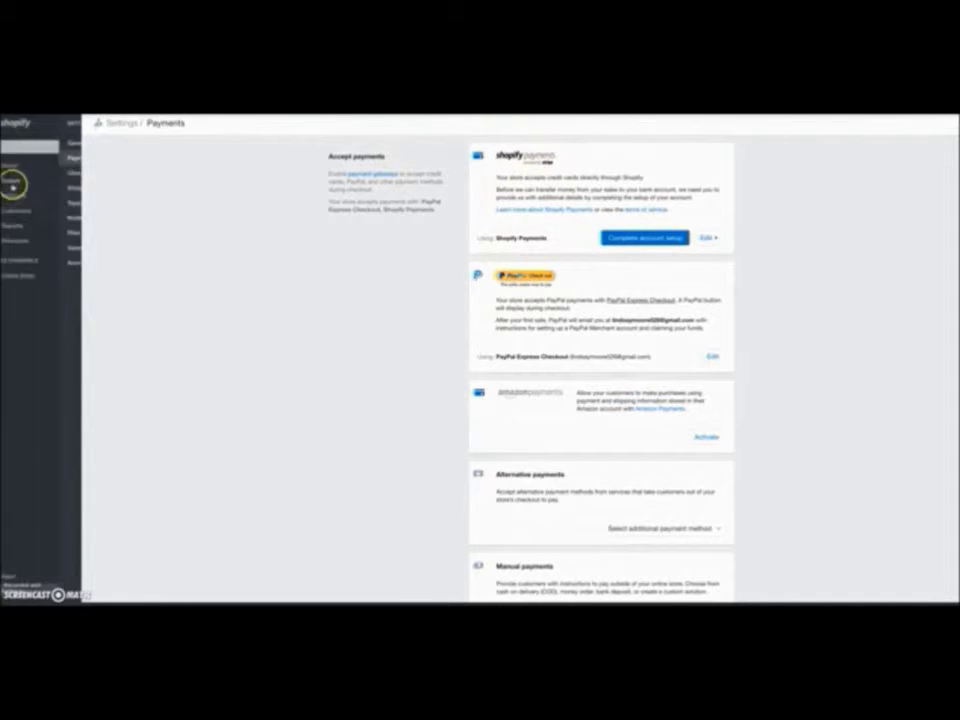
- Go to the Checkout settings page
{"action": "left_click", "coordinate": [25, 172]}
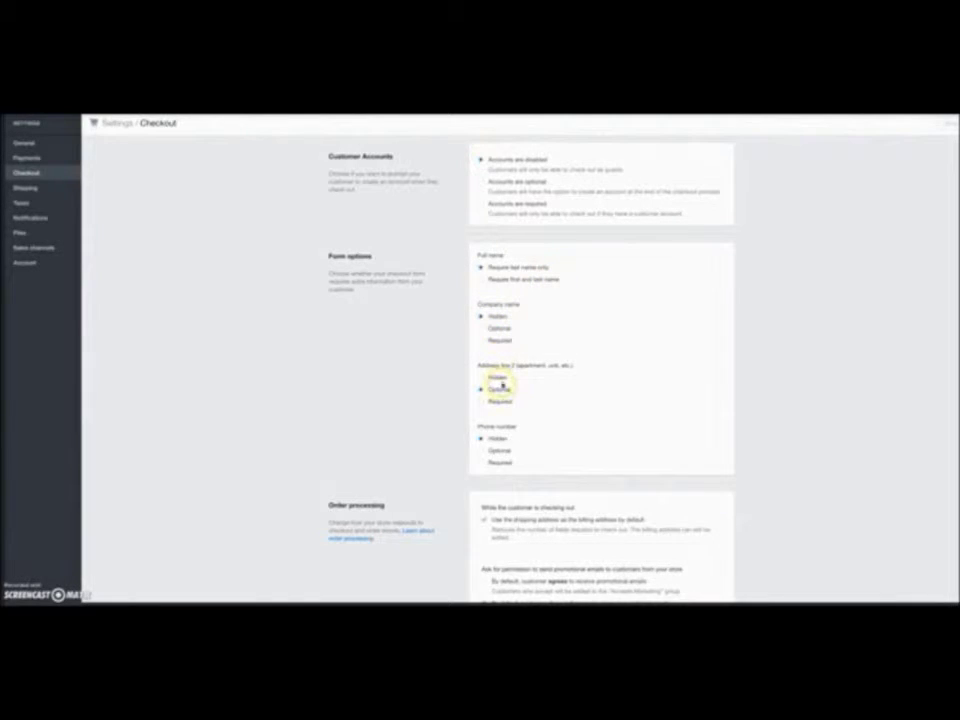
- Make the shipping address the default billing address at checkout
{"action": "scroll", "coordinate": [500, 452], "scroll_direction": "down", "scroll_amount": 5}
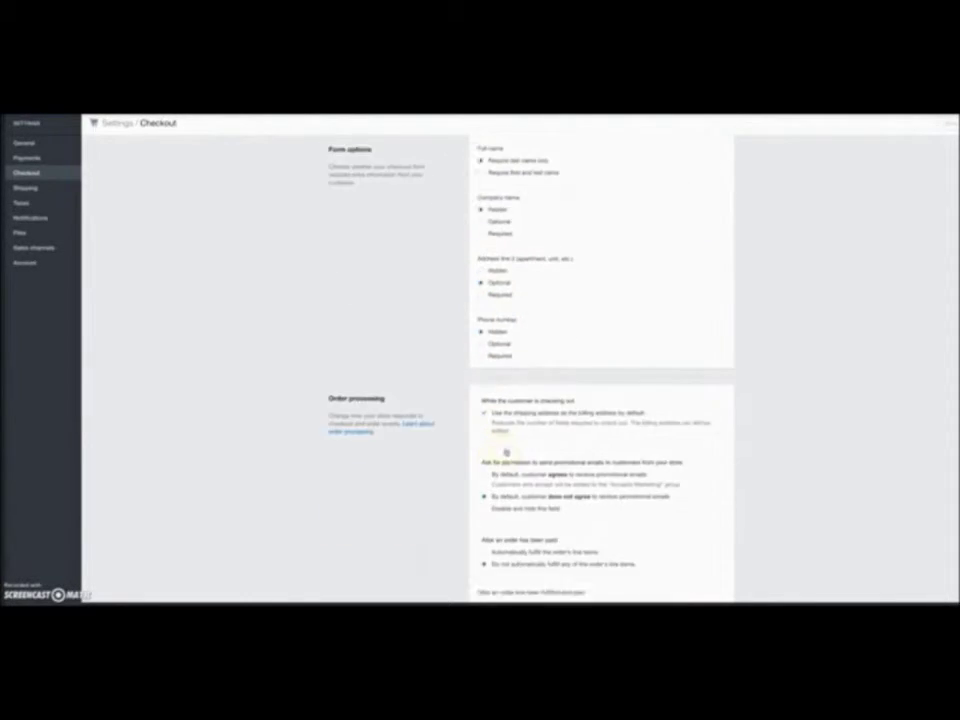
{"action": "left_click", "coordinate": [484, 351]}
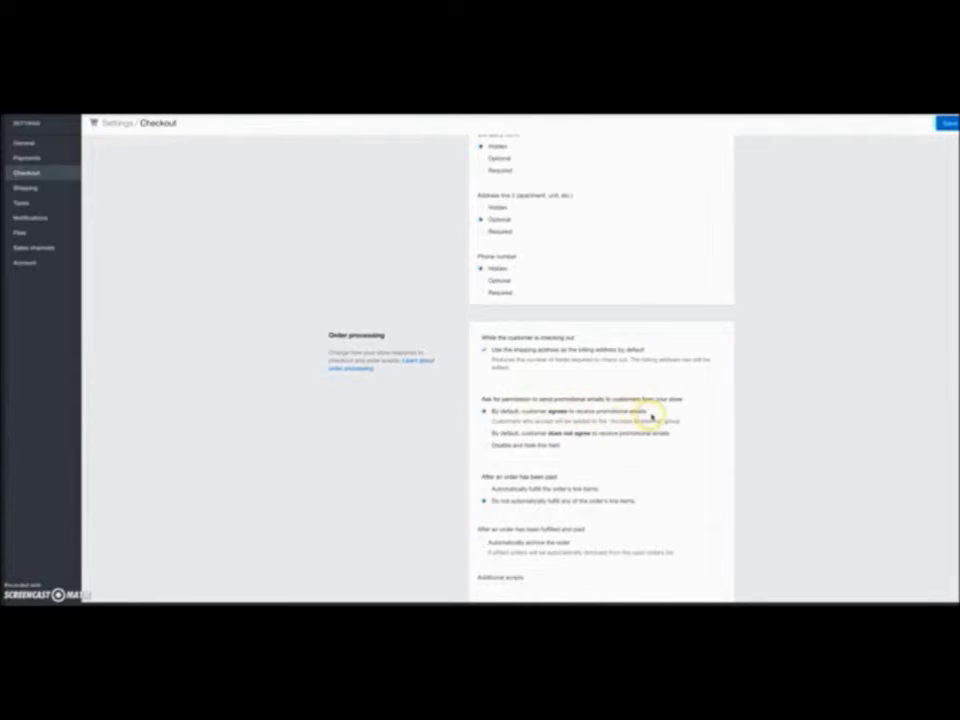
{"action": "scroll", "coordinate": [634, 434], "scroll_direction": "down", "scroll_amount": 3}
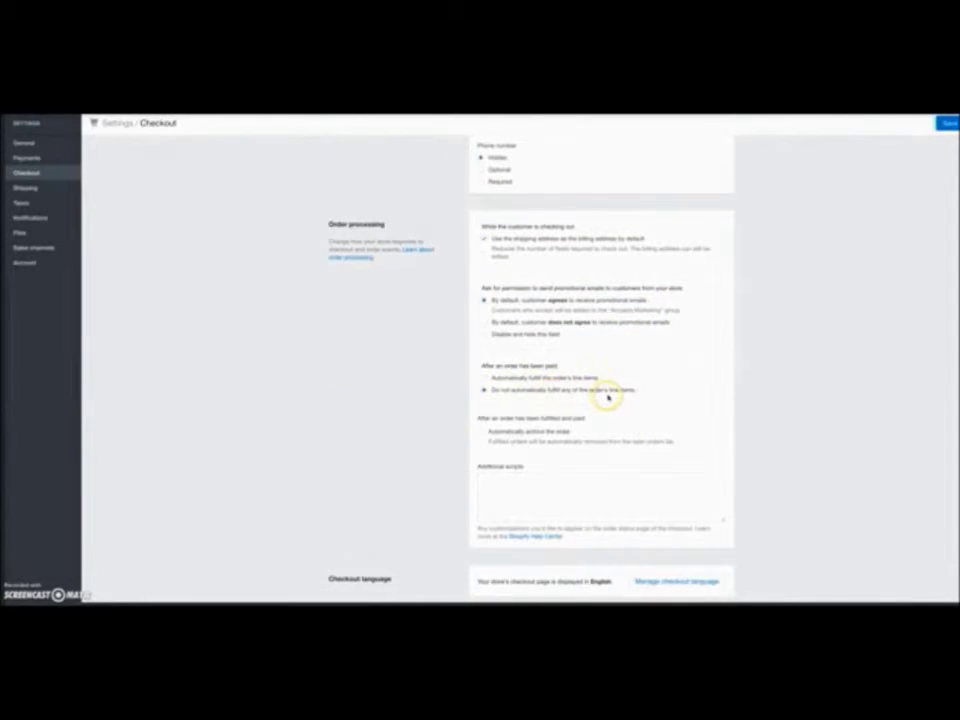
{"action": "scroll", "coordinate": [607, 397], "scroll_direction": "down", "scroll_amount": 2}
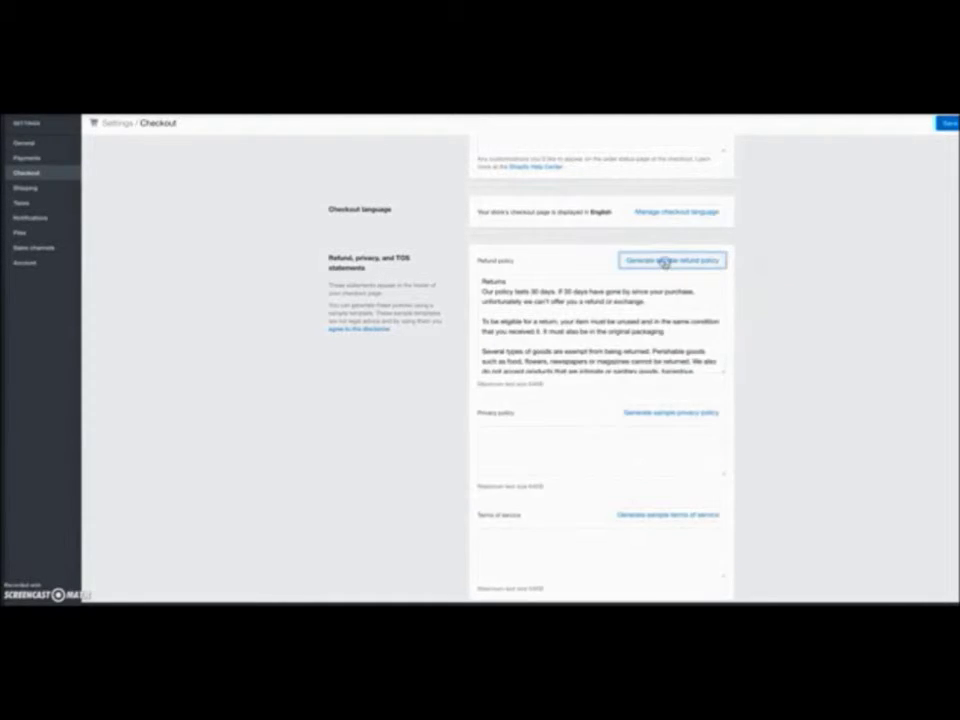
- Generate a sample privacy policy and a sample terms of service
{"action": "scroll", "coordinate": [770, 346], "scroll_direction": "down", "scroll_amount": 1}
{"action": "left_click", "coordinate": [690, 363]}
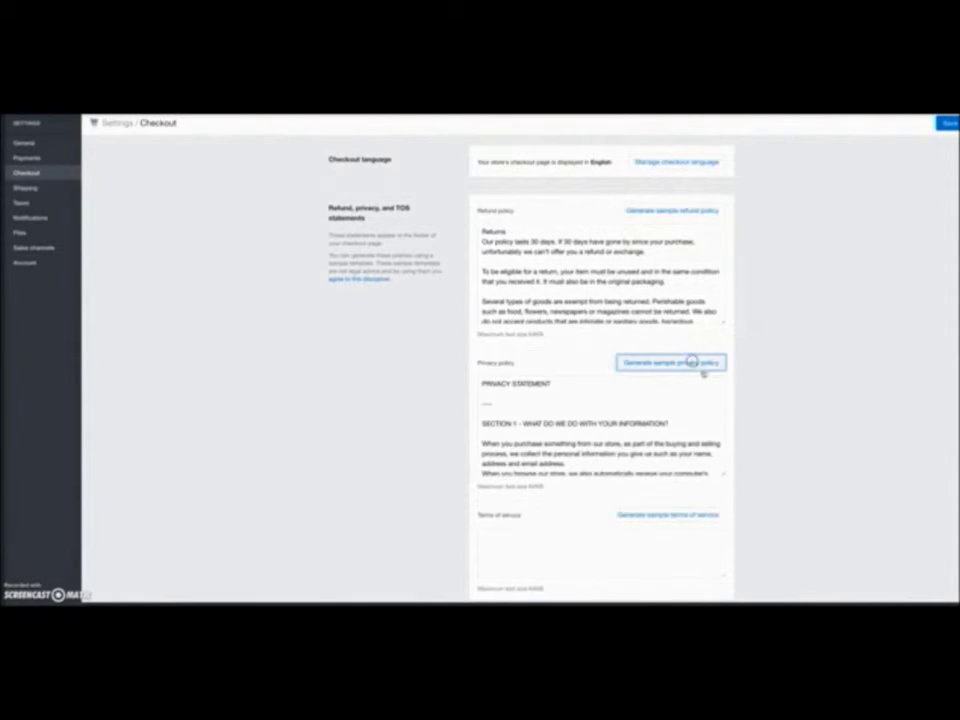
{"action": "scroll", "coordinate": [780, 401], "scroll_direction": "down", "scroll_amount": 1}
{"action": "left_click", "coordinate": [654, 464]}
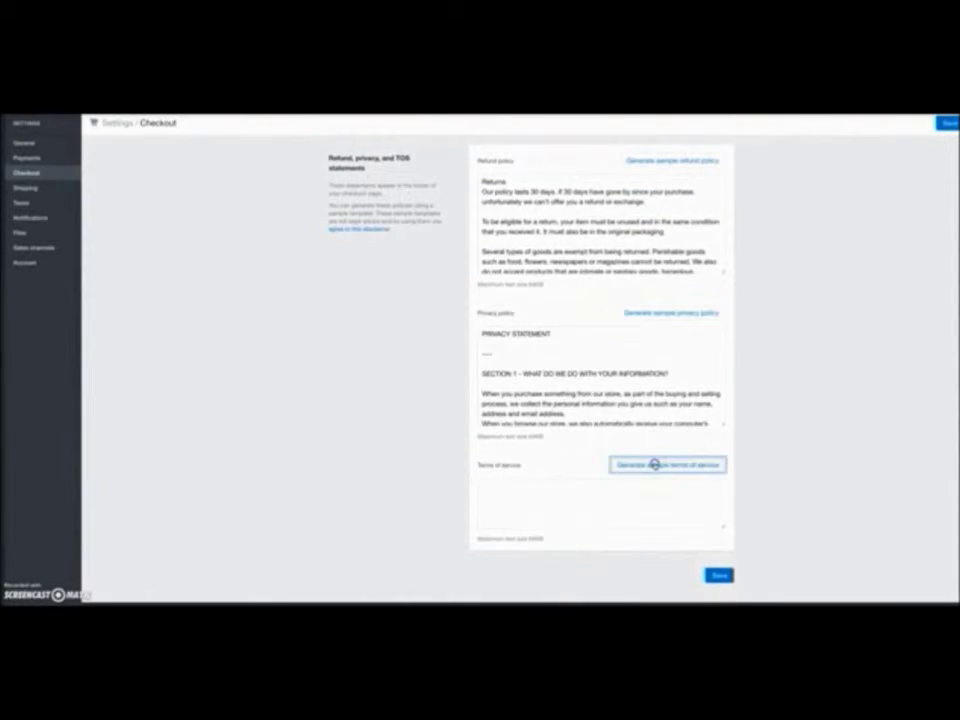
{"action": "scroll", "coordinate": [746, 481], "scroll_direction": "down", "scroll_amount": 1}
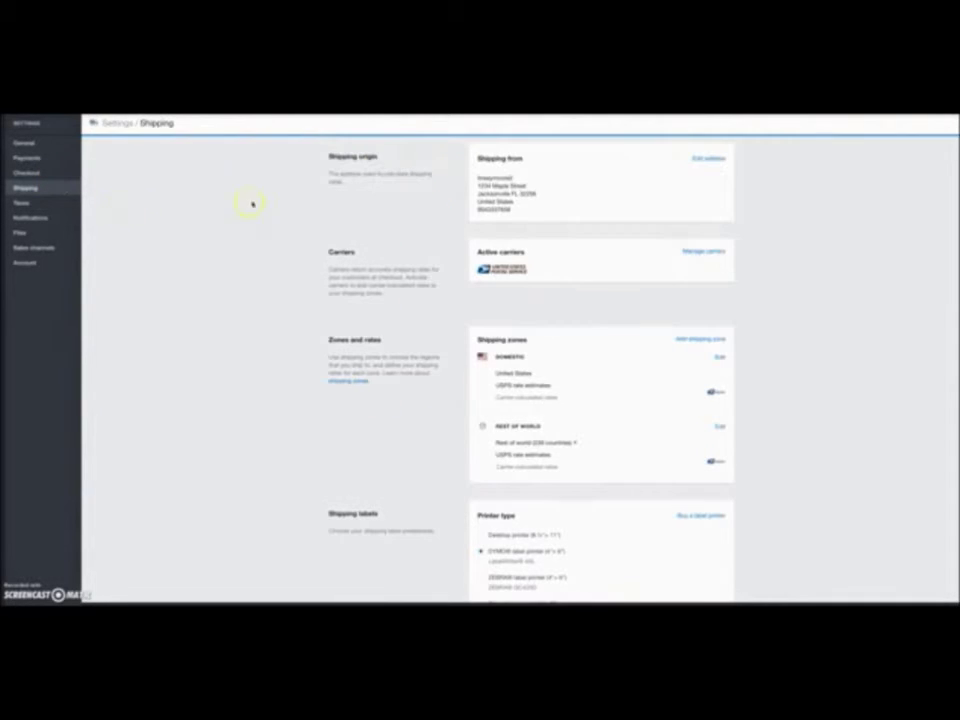
- Review the tax settings and browse the addable sales channels without adding one
{"action": "left_click", "coordinate": [22, 203]}
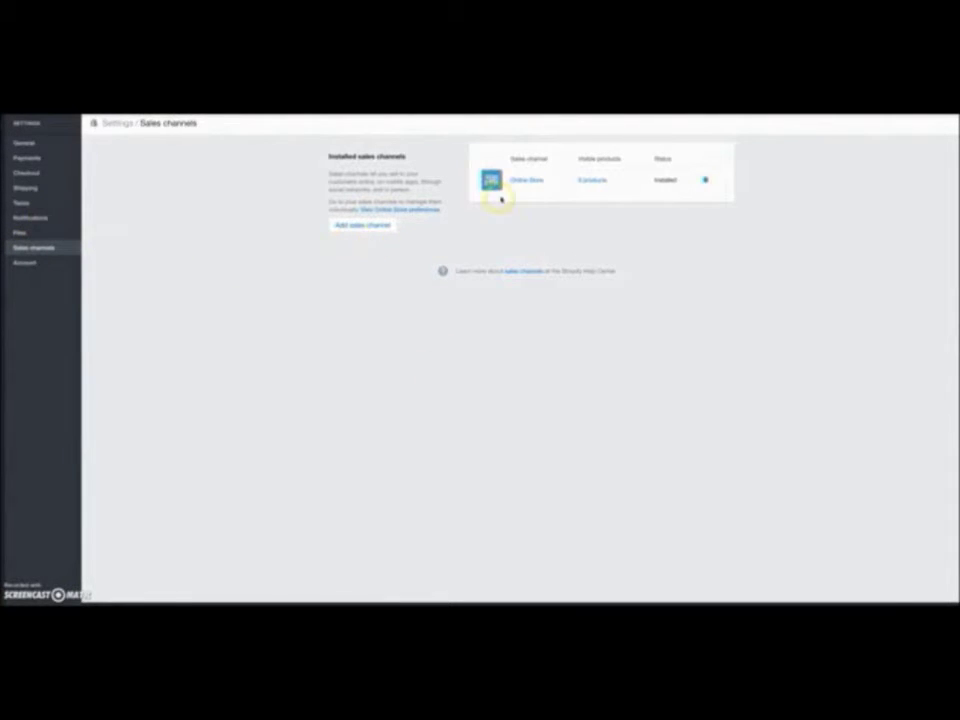
{"action": "left_click", "coordinate": [379, 224]}
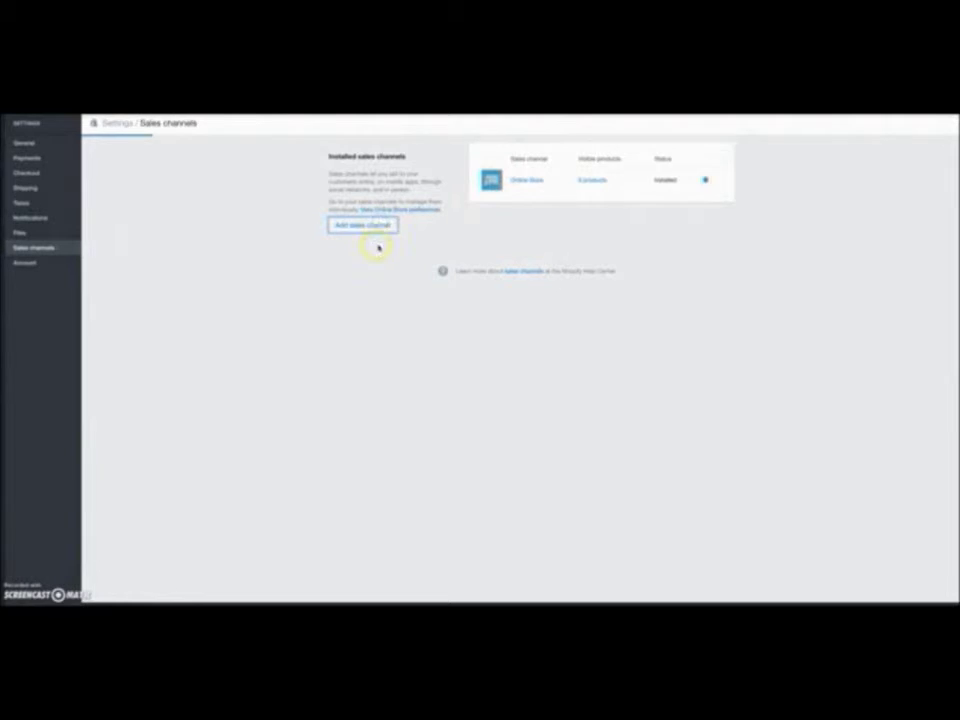
{"action": "scroll", "coordinate": [437, 347], "scroll_direction": "down", "scroll_amount": 5}
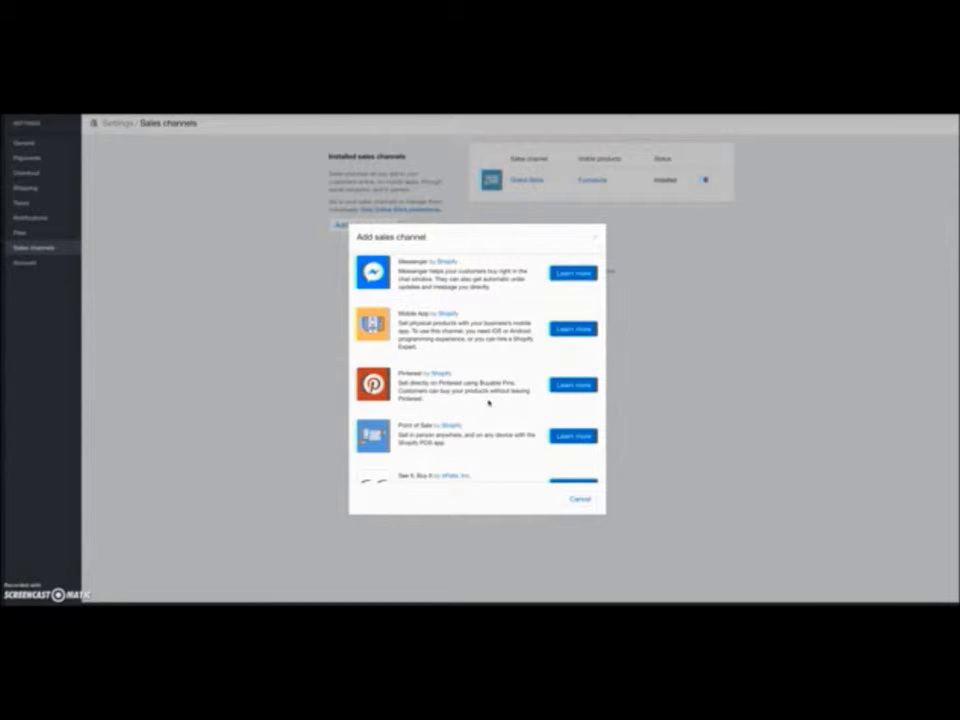
{"action": "left_click", "coordinate": [580, 498]}
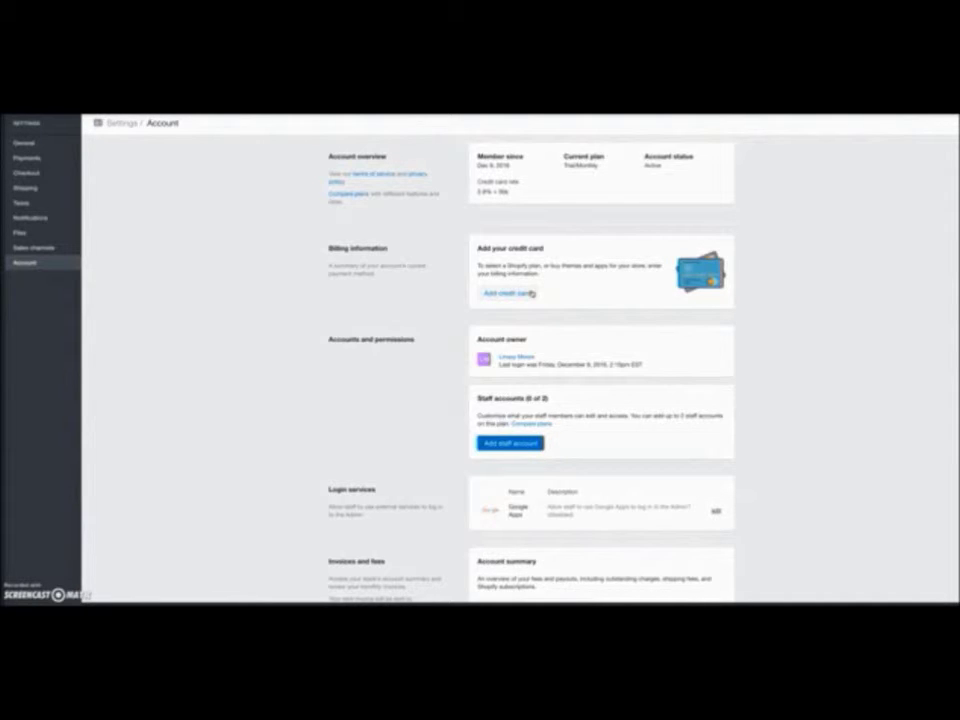
- Scroll through the account overview, then go to the Online Store section
{"action": "scroll", "coordinate": [567, 332], "scroll_direction": "down", "scroll_amount": 3}
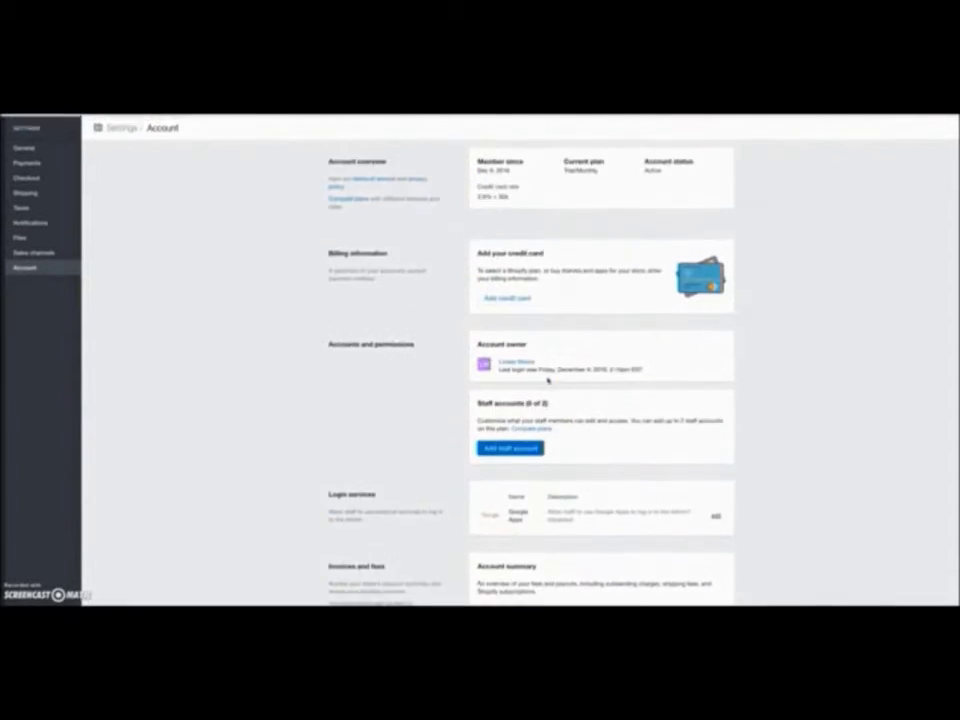
{"action": "mouse_move", "coordinate": [9, 253]}
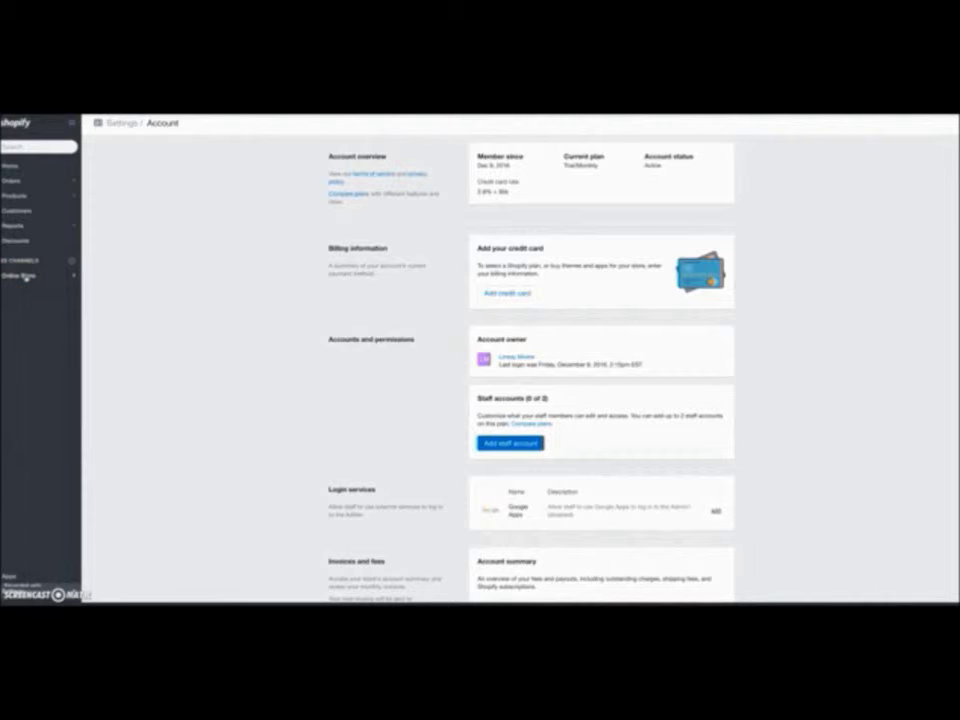
{"action": "left_click", "coordinate": [20, 275]}
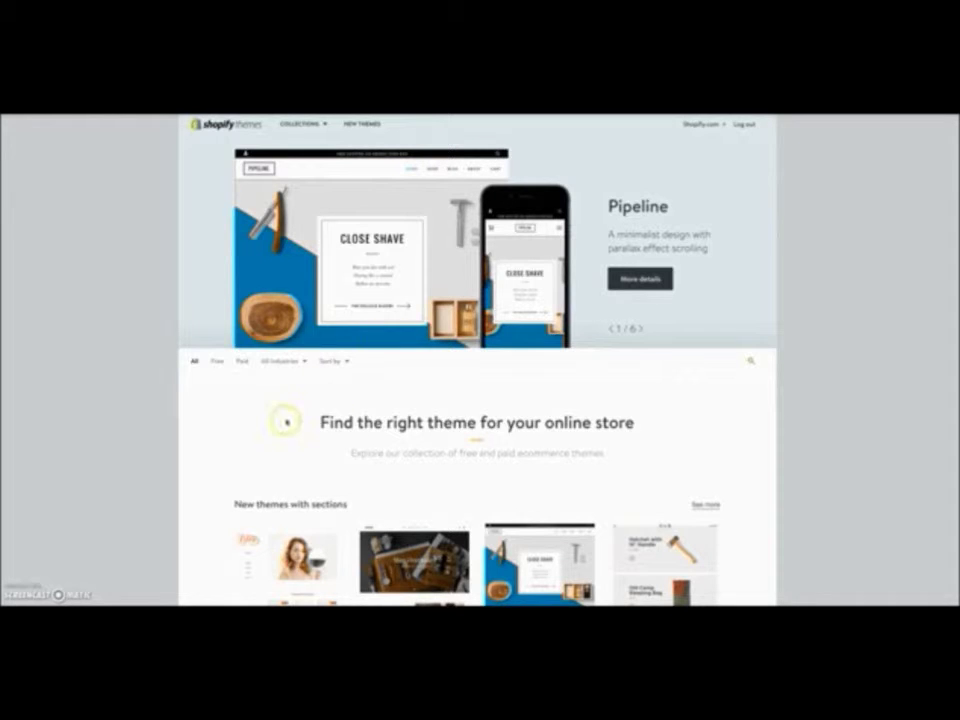
- Filter the theme store to show only free themes
{"action": "left_click", "coordinate": [217, 362]}
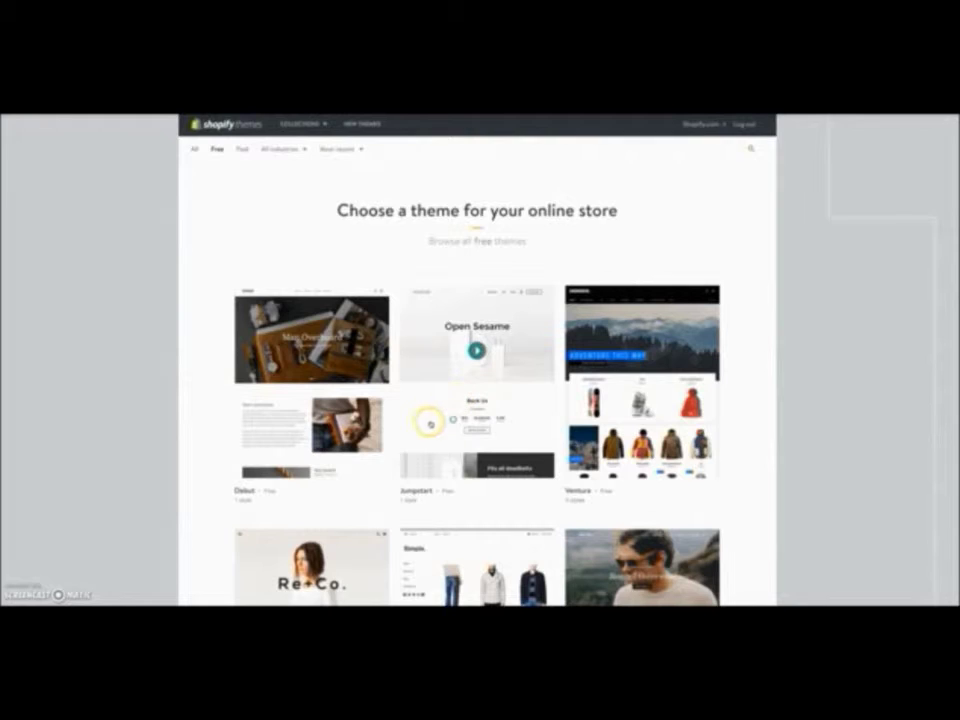
- Scroll through the free themes grid listing Boundless, Simple, Brooklyn, Debut and Ventura
{"action": "scroll", "coordinate": [516, 493], "scroll_direction": "down", "scroll_amount": 3}
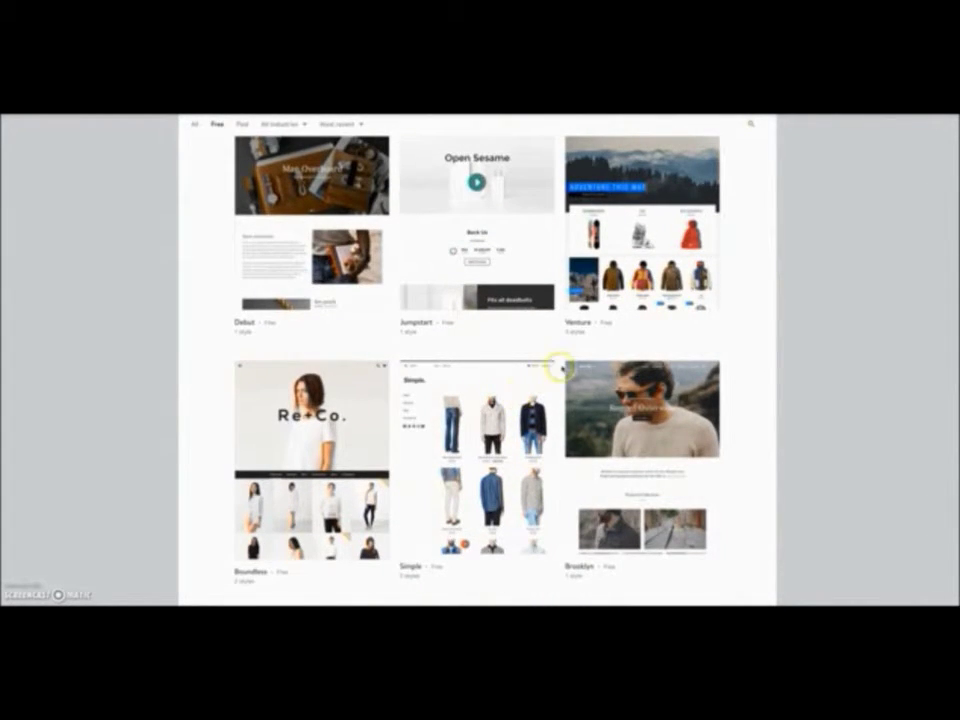
{"action": "scroll", "coordinate": [582, 328], "scroll_direction": "down", "scroll_amount": 1}
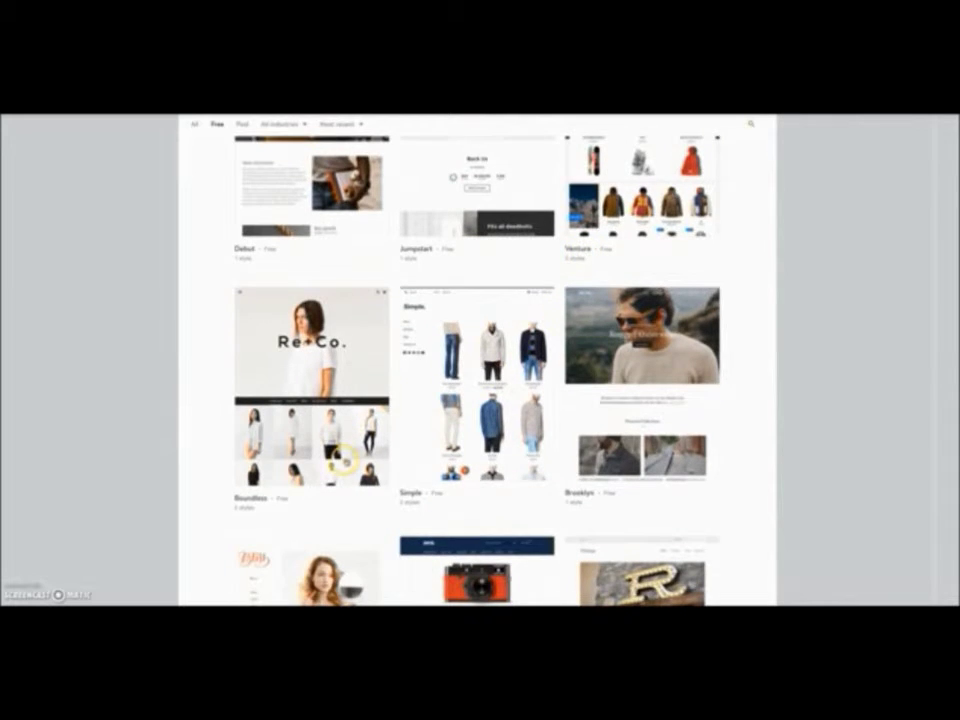
{"action": "scroll", "coordinate": [679, 493], "scroll_direction": "down", "scroll_amount": 4}
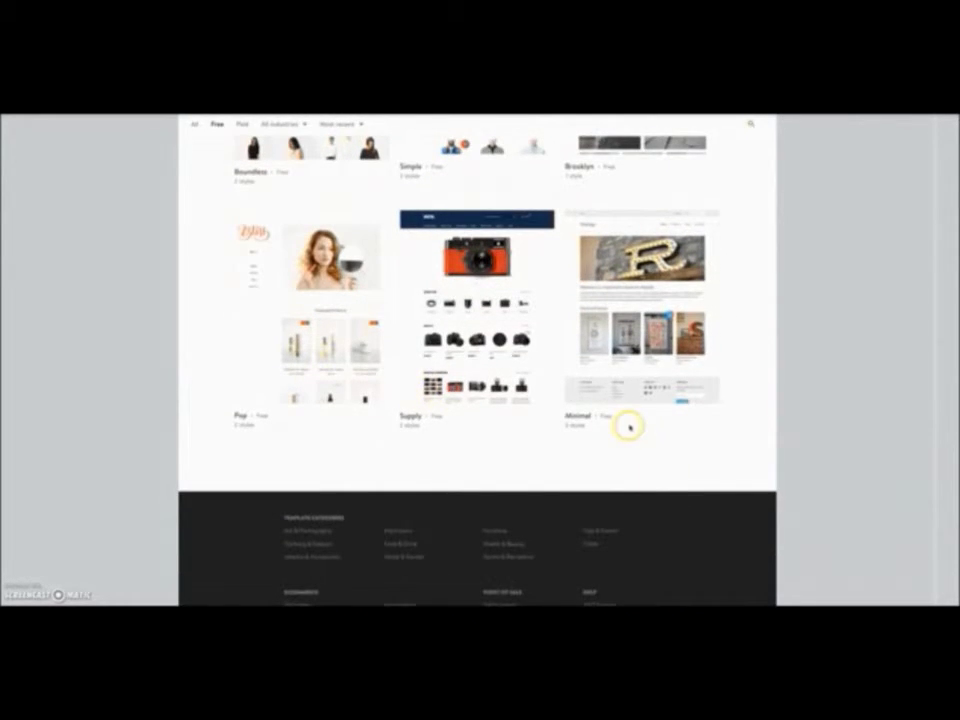
{"action": "scroll", "coordinate": [629, 427], "scroll_direction": "up", "scroll_amount": 3}
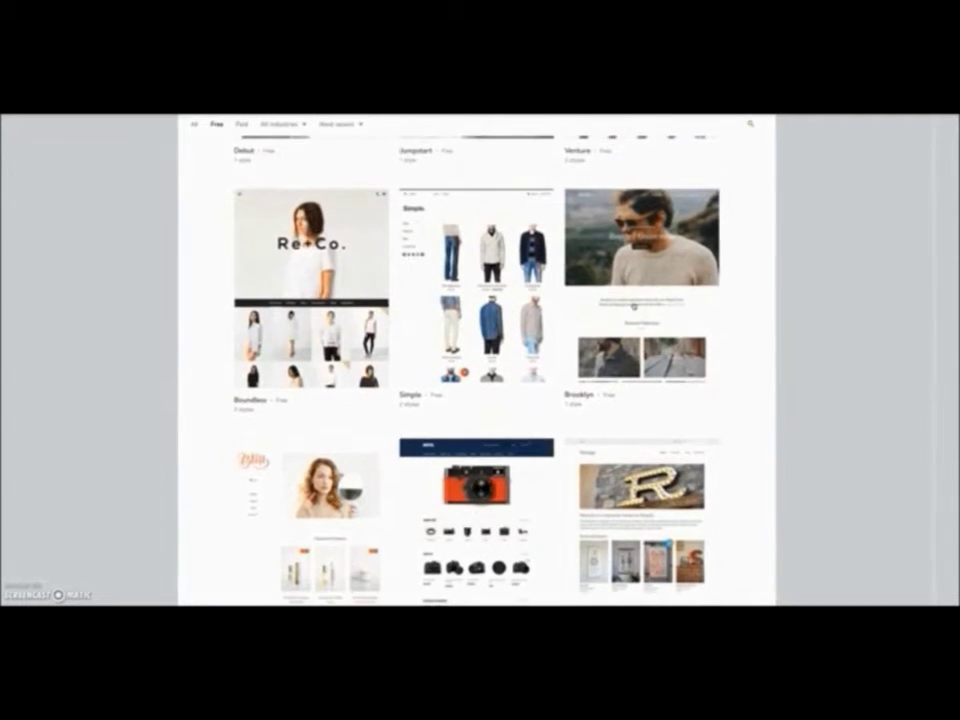
{"action": "scroll", "coordinate": [634, 306], "scroll_direction": "up", "scroll_amount": 1}
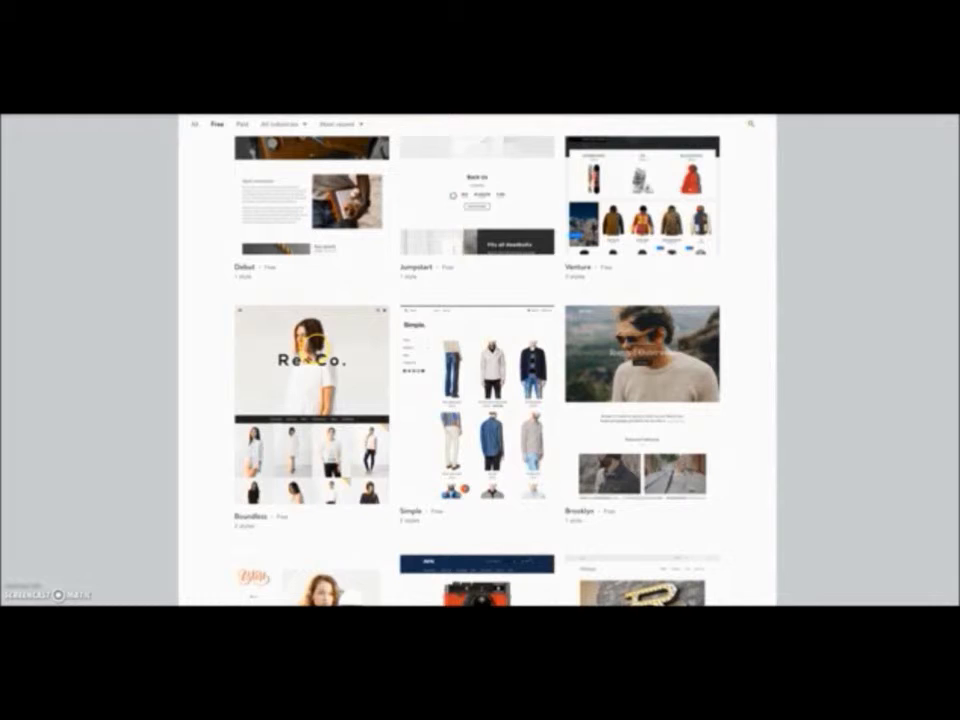
{"action": "scroll", "coordinate": [668, 372], "scroll_direction": "up", "scroll_amount": 1}
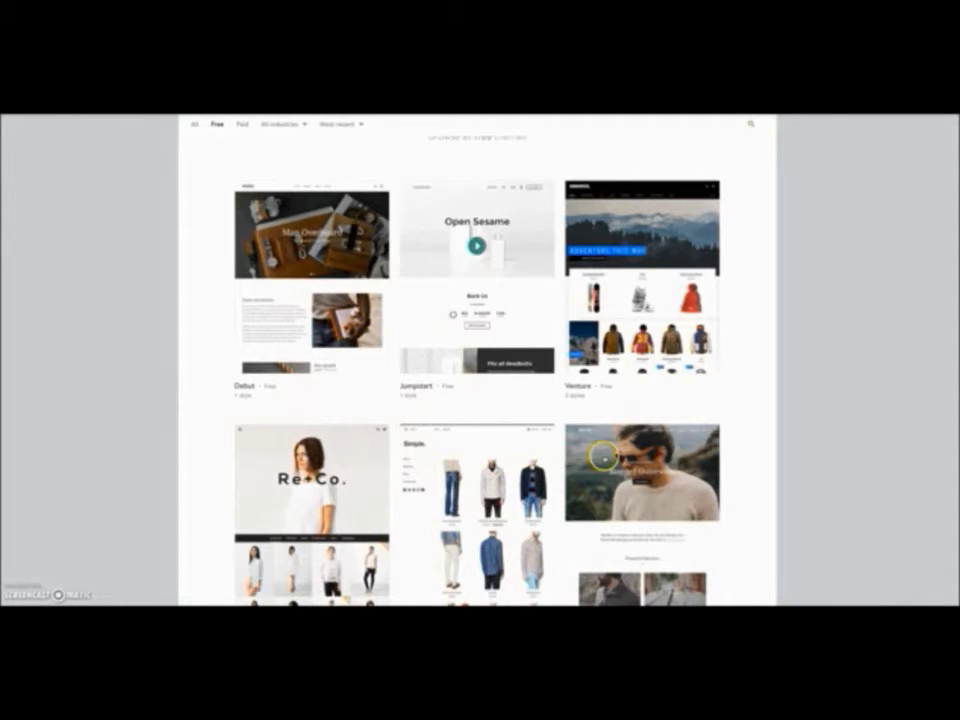
- Install the free Brooklyn theme from its Theme Store details page
{"action": "left_click", "coordinate": [658, 430]}
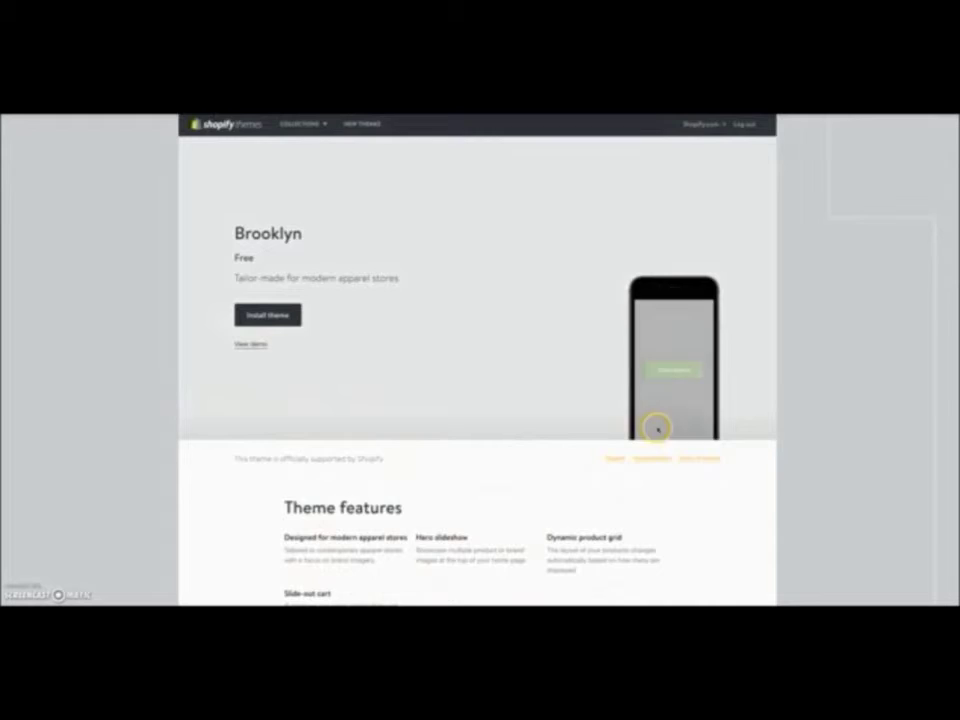
{"action": "scroll", "coordinate": [392, 298], "scroll_direction": "down", "scroll_amount": 1}
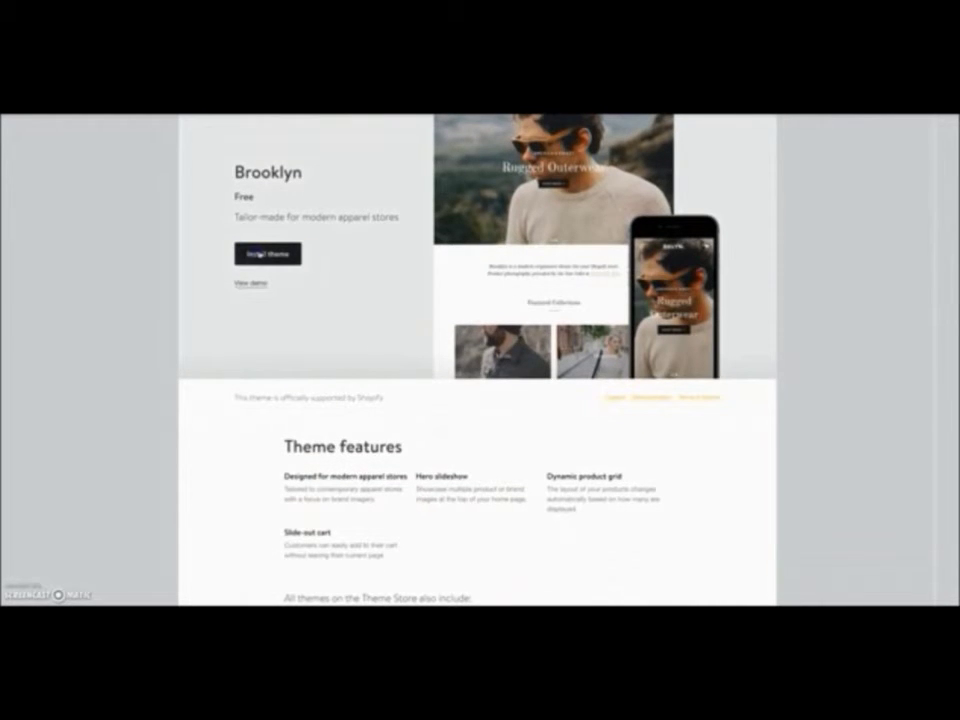
{"action": "left_click", "coordinate": [260, 254]}
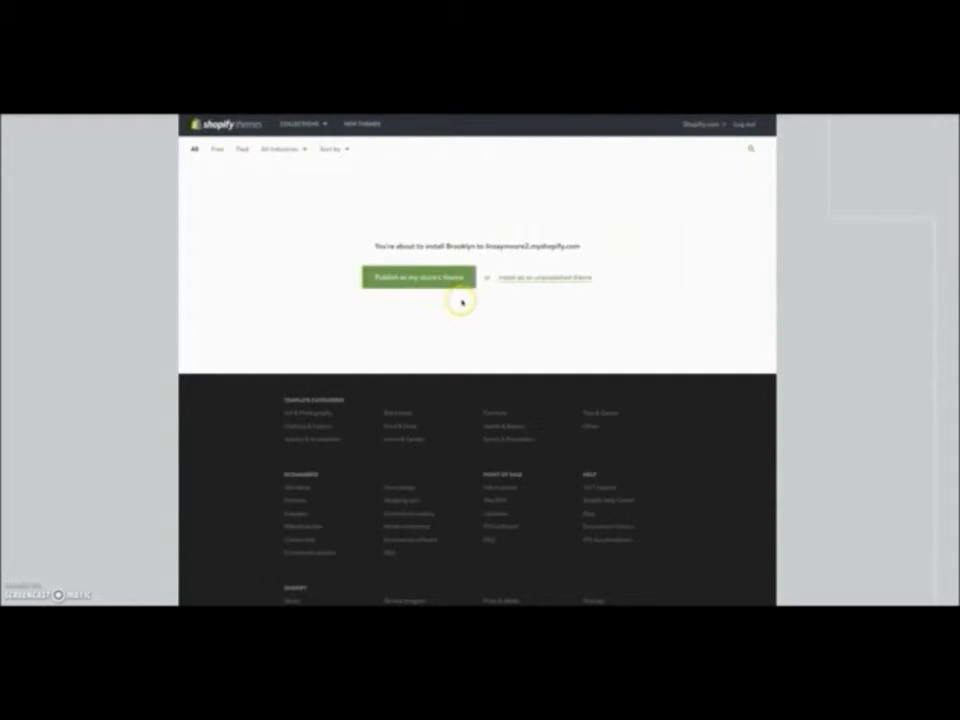
{"action": "left_click", "coordinate": [425, 281]}
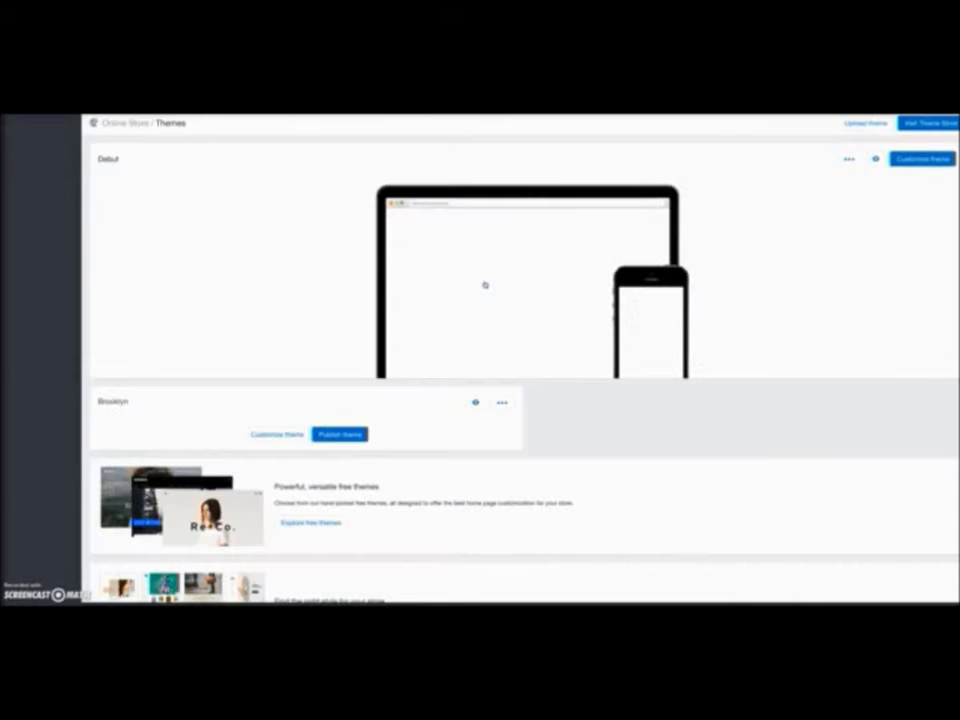
- Publish Brooklyn and confirm it as the store's live theme
{"action": "mouse_move", "coordinate": [490, 287]}
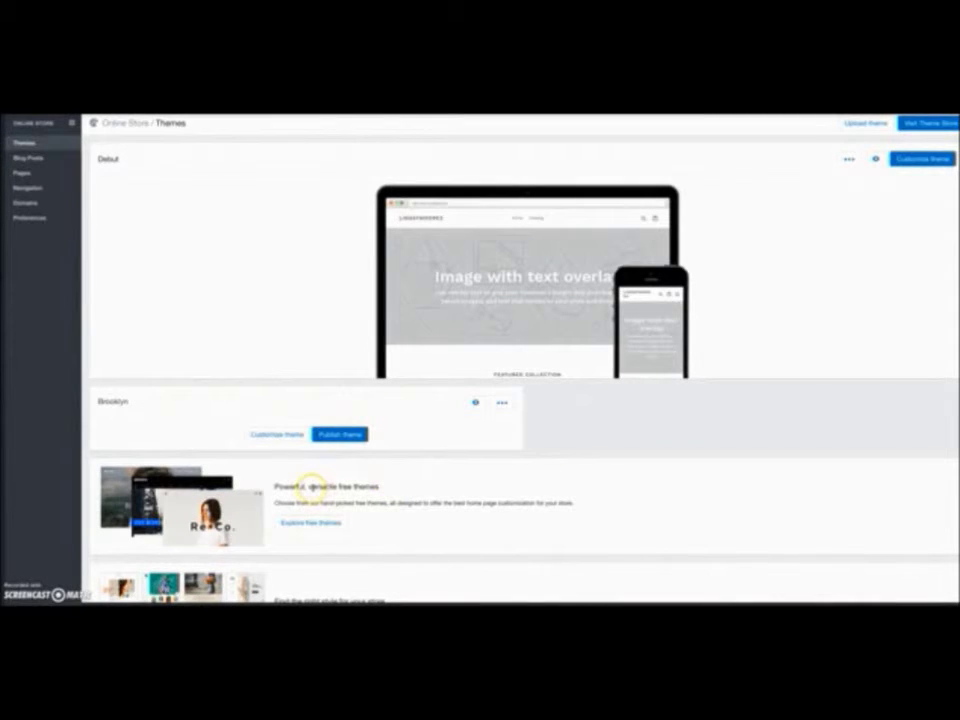
{"action": "left_click", "coordinate": [338, 433]}
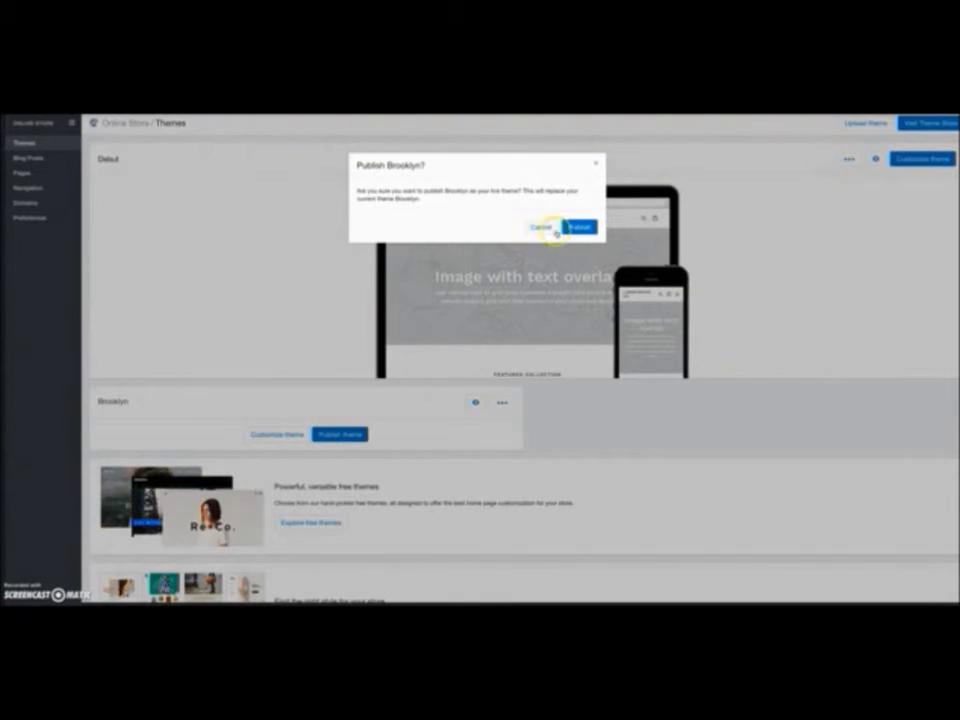
{"action": "left_click", "coordinate": [572, 227]}
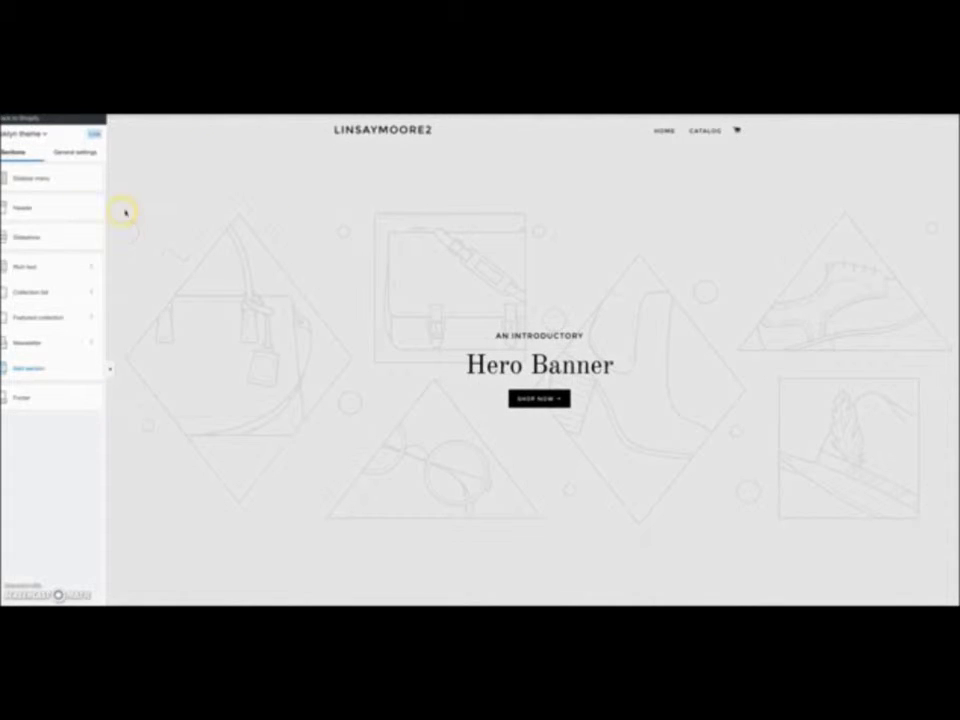
- Go to the theme editor's General settings and open the Brooklyn Colors options
{"action": "left_click", "coordinate": [75, 151]}
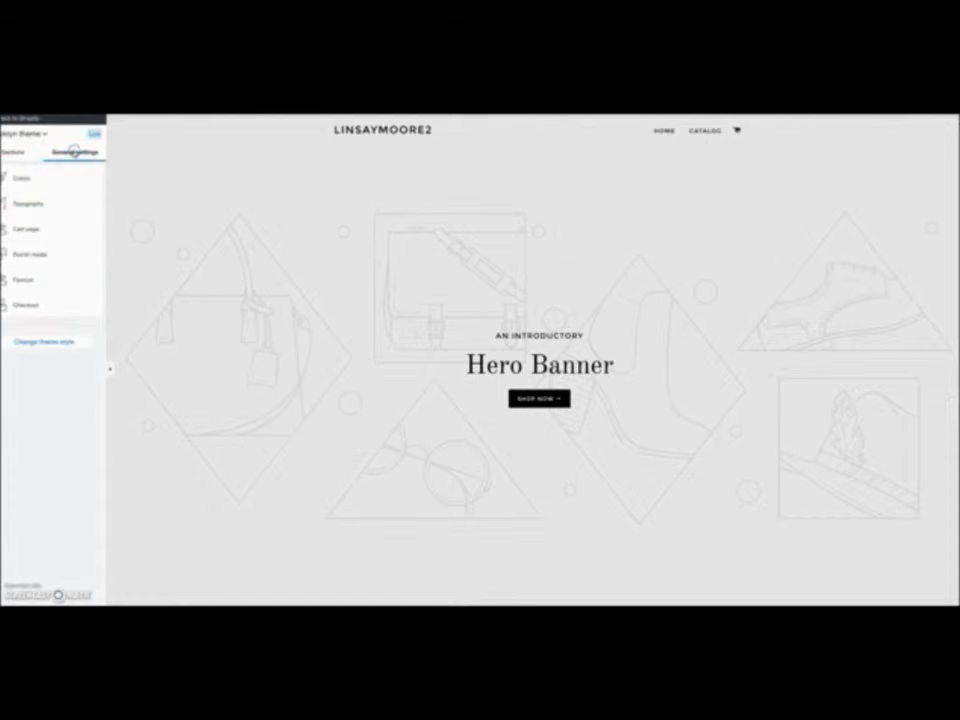
{"action": "left_click", "coordinate": [21, 179]}
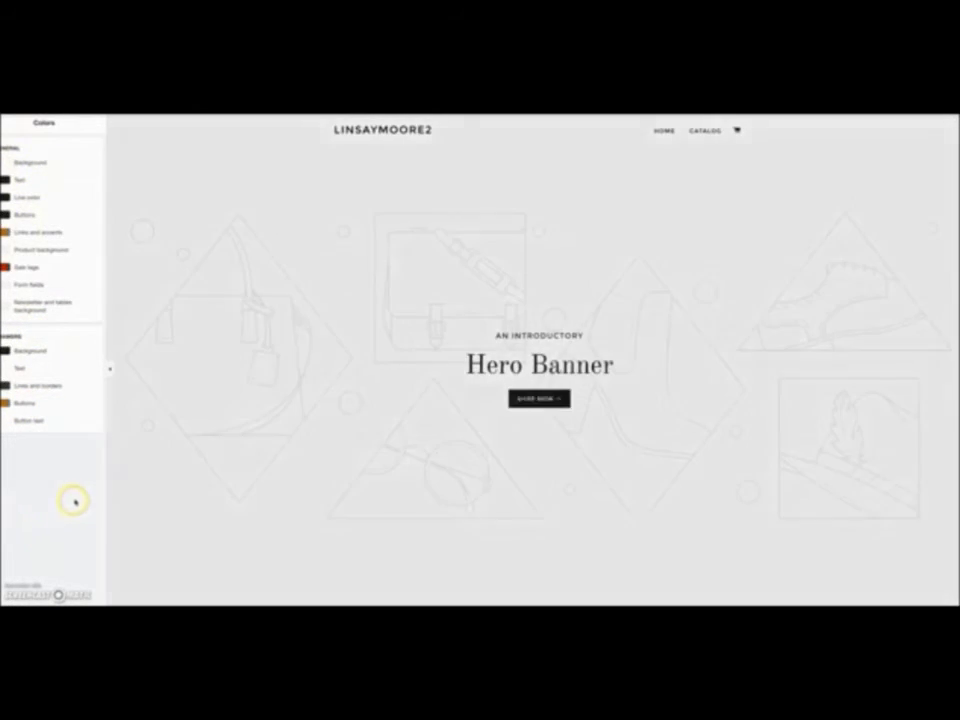
- Leave the colour settings and open the Header section's settings
{"action": "left_click", "coordinate": [5, 123]}
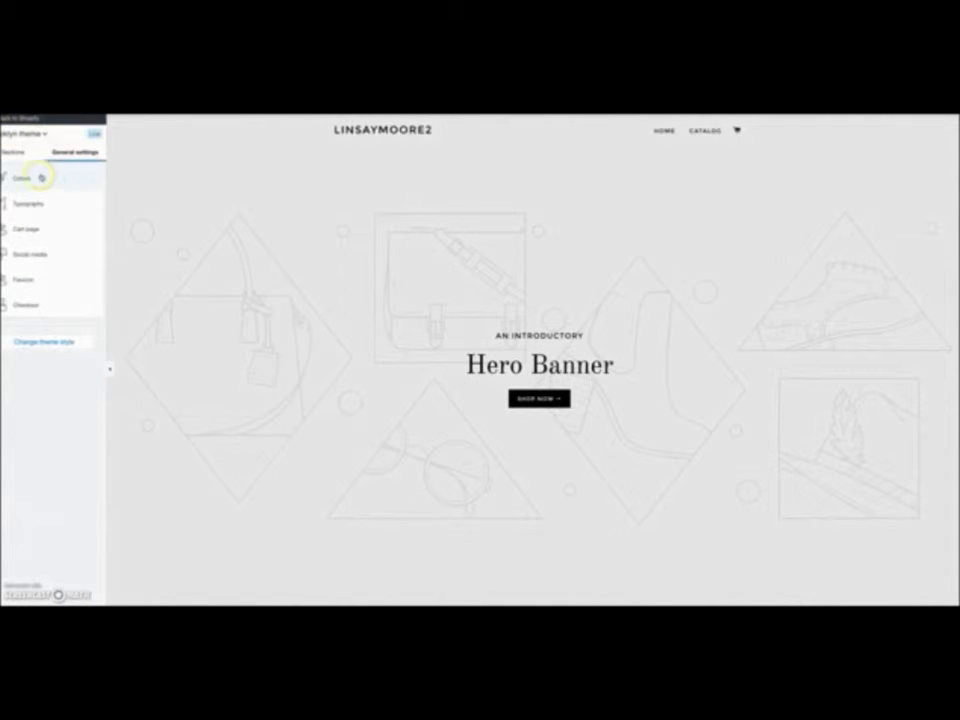
{"action": "left_click", "coordinate": [15, 152]}
{"action": "left_click", "coordinate": [66, 205]}
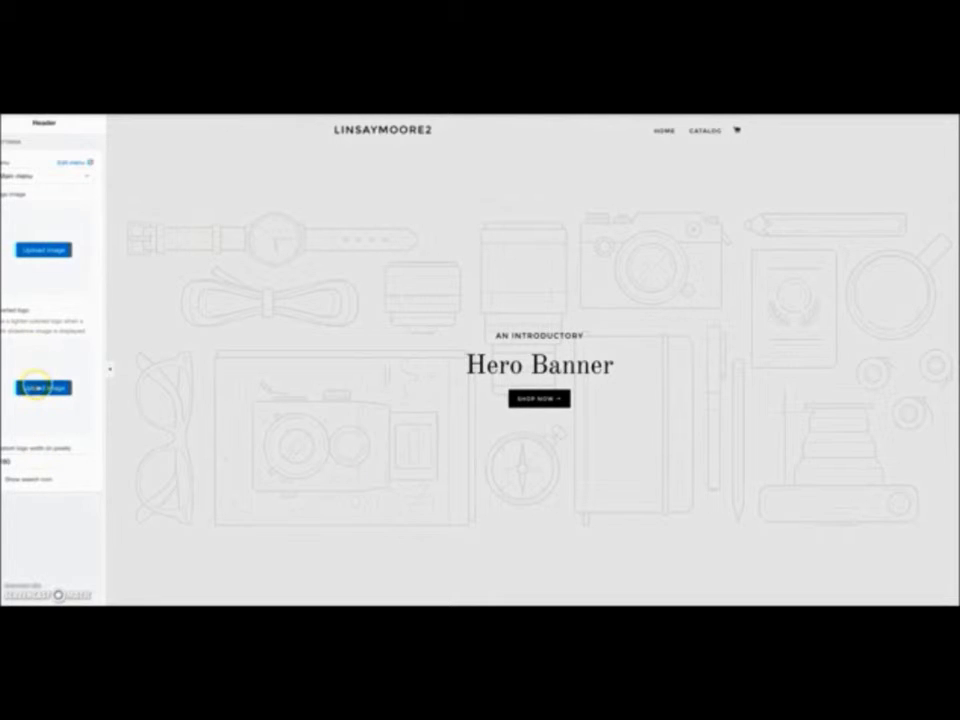
- Try both logo Upload image buttons, then return to the theme sections list
{"action": "left_click", "coordinate": [41, 387]}
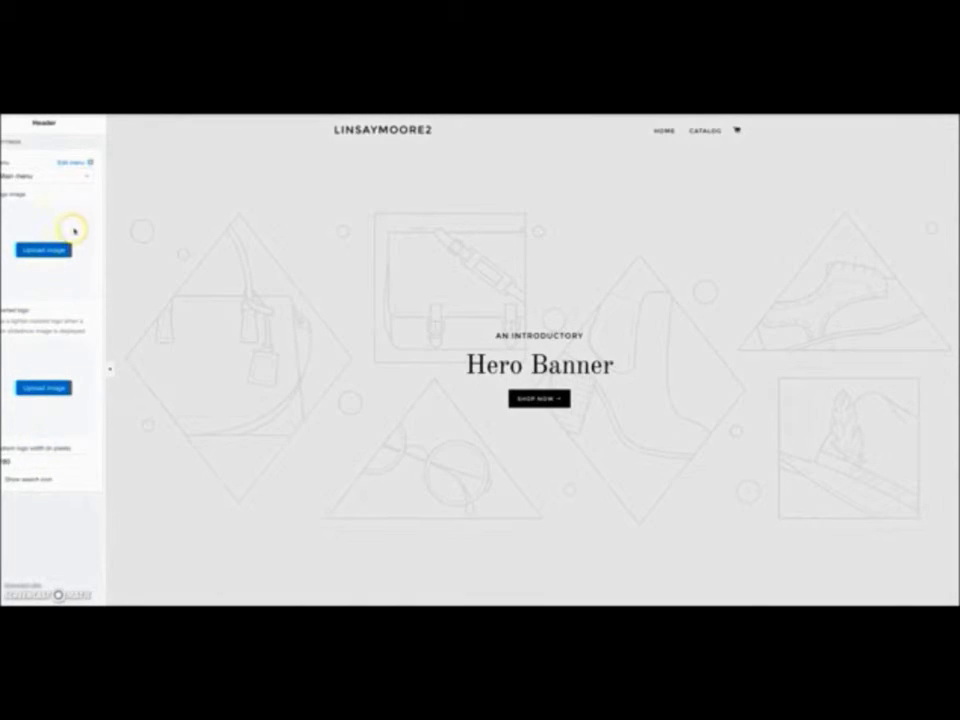
{"action": "left_click", "coordinate": [47, 249]}
{"action": "left_click", "coordinate": [58, 274]}
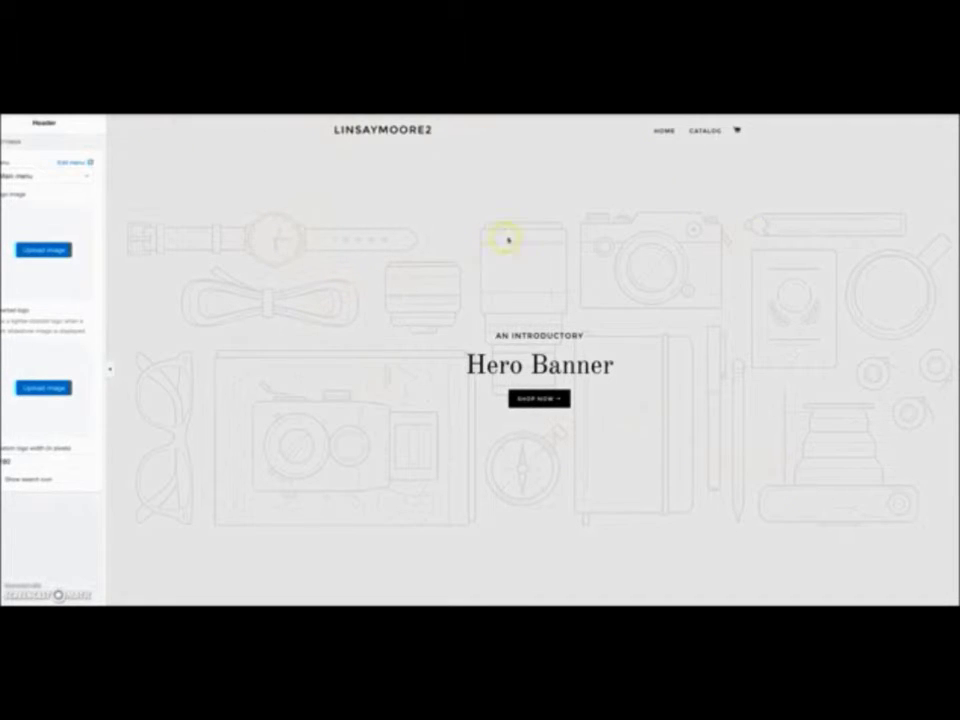
{"action": "left_click", "coordinate": [10, 122]}
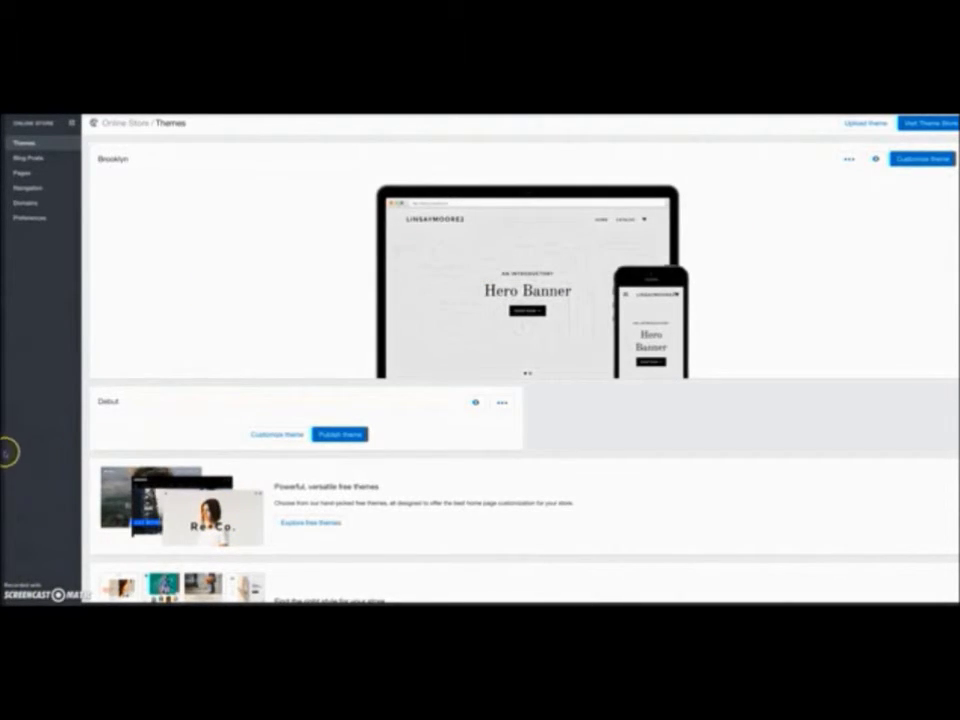
- Go to the Apps area of the store admin to reach the Shopify App Store
{"action": "mouse_move", "coordinate": [30, 552]}
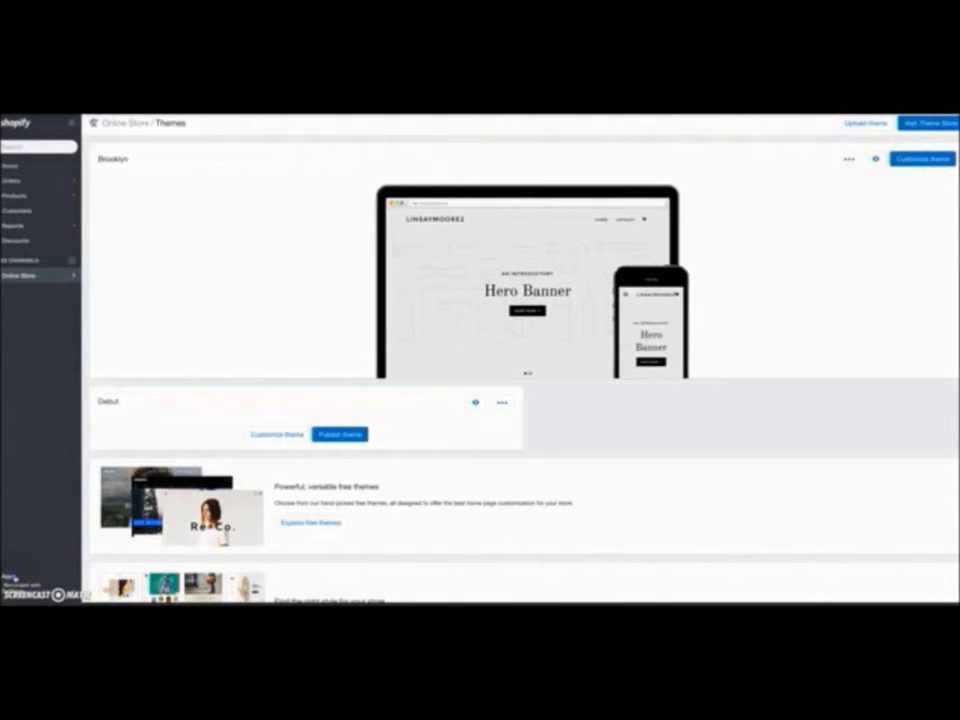
{"action": "left_click", "coordinate": [10, 577]}
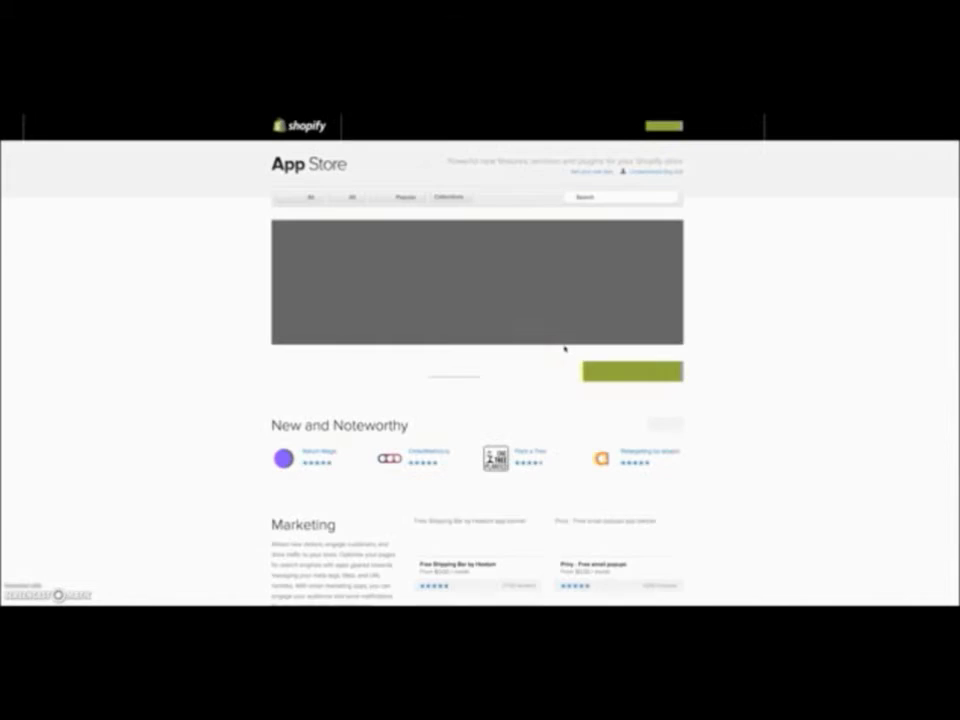
- Search the App Store for 'boost sale' and check the top suggested app
{"action": "left_click", "coordinate": [612, 193]}
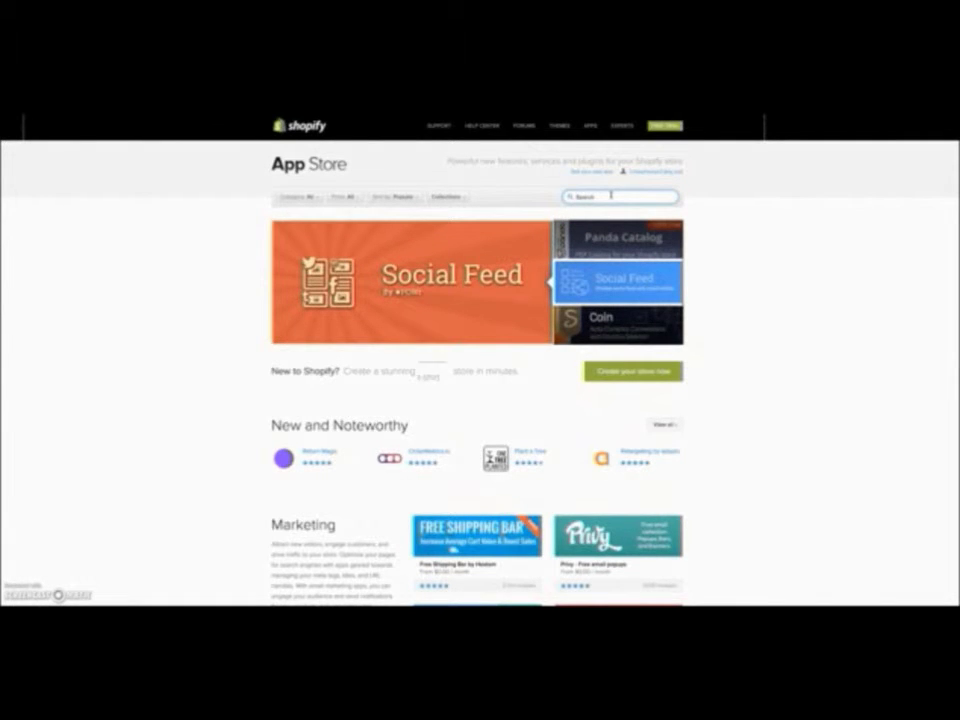
{"action": "scroll", "coordinate": [735, 399], "scroll_direction": "down", "scroll_amount": 2}
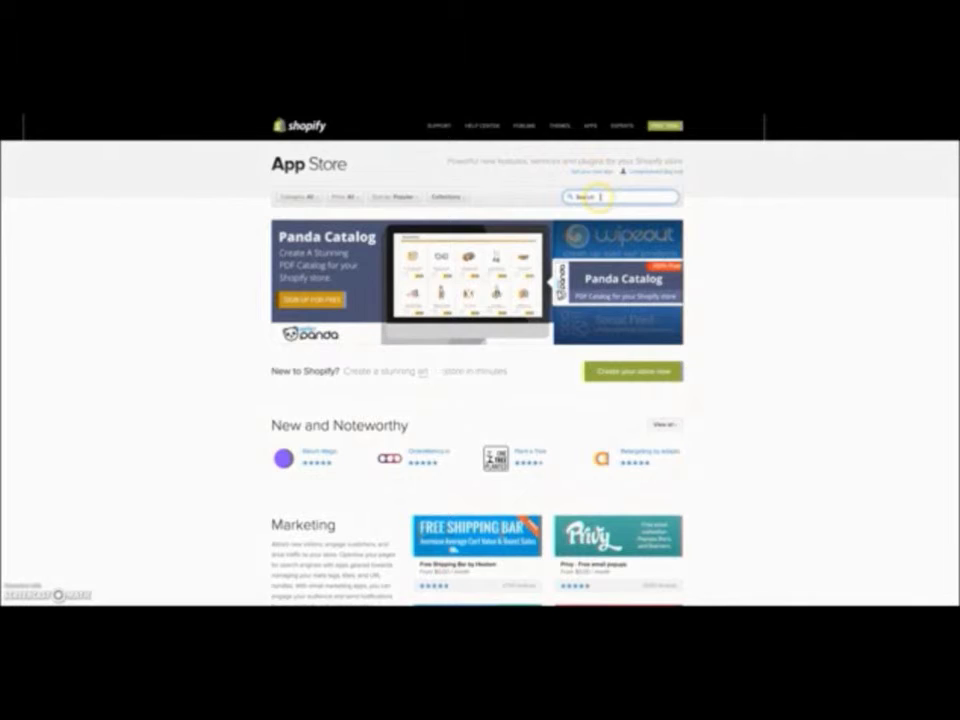
{"action": "left_click", "coordinate": [600, 197]}
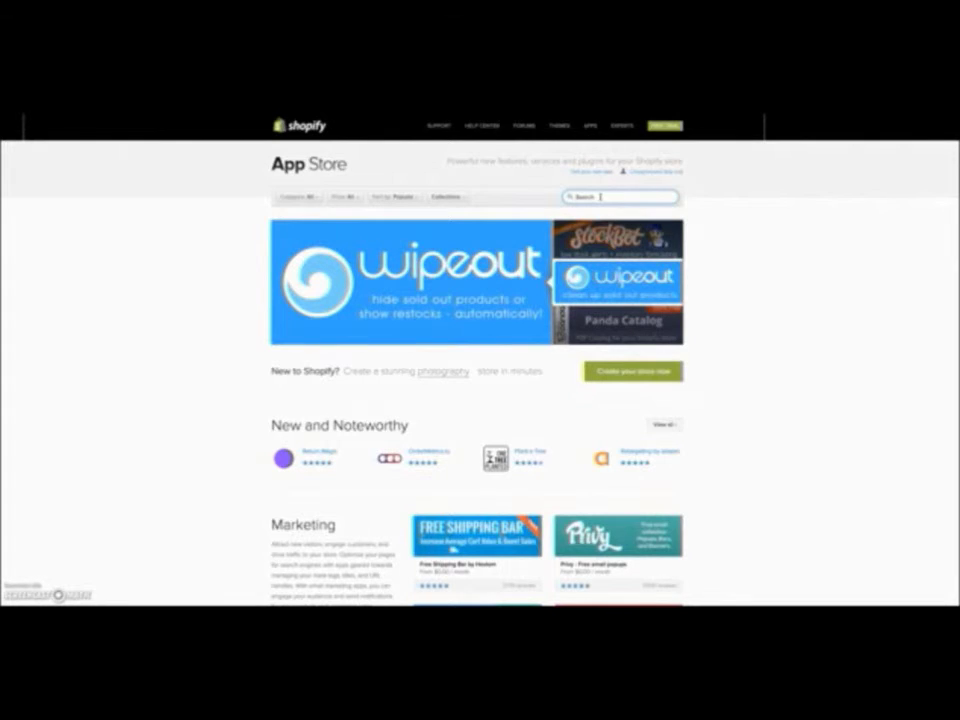
{"action": "type", "text": "boost sales"}
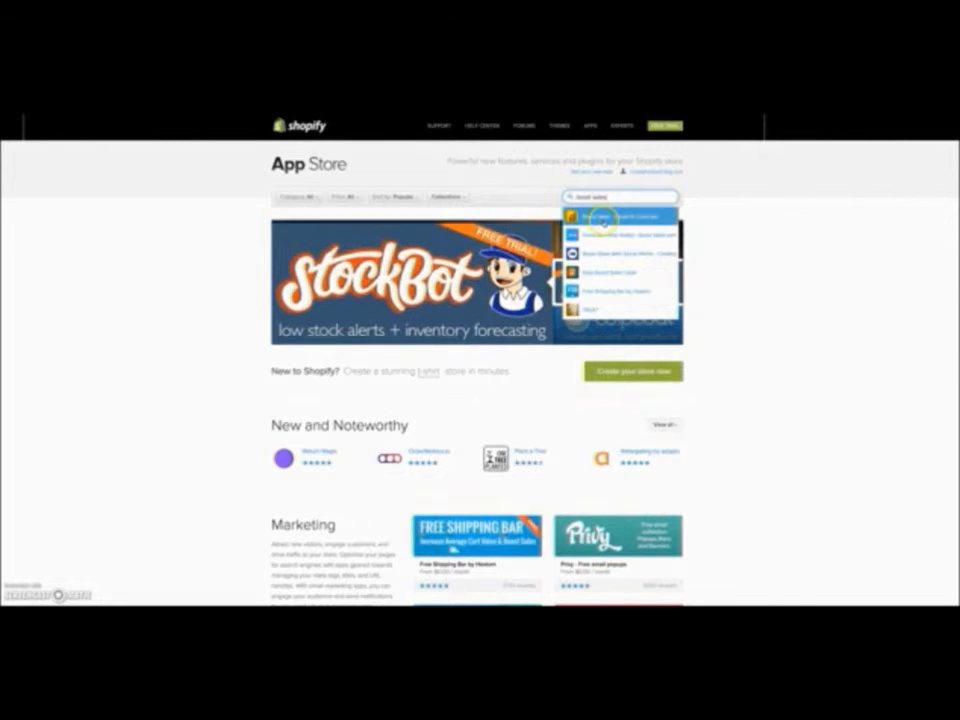
{"action": "left_click", "coordinate": [603, 218]}
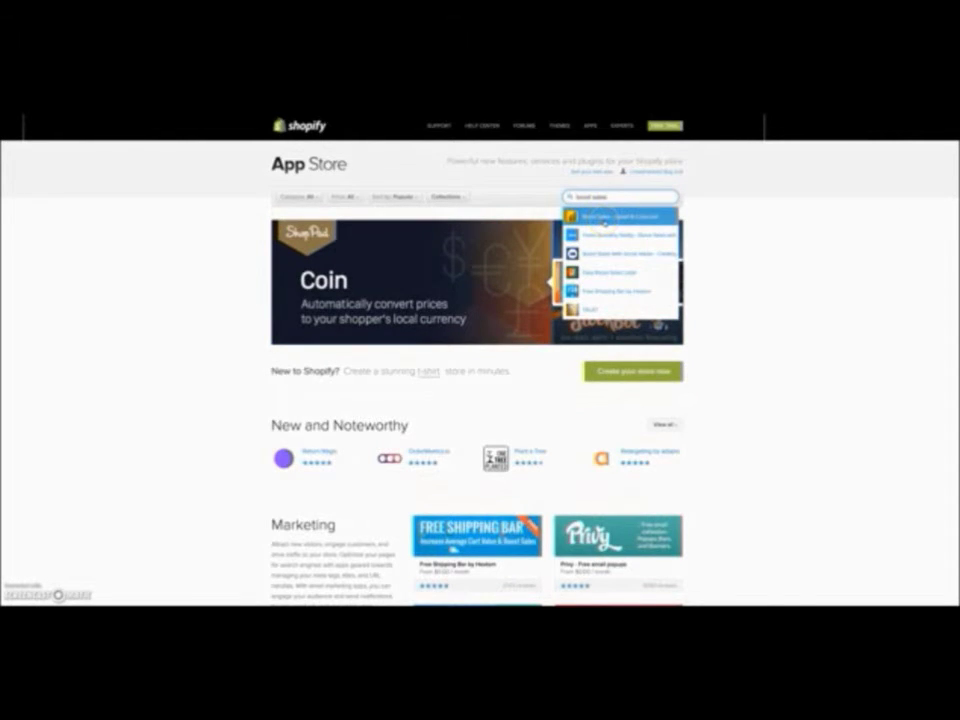
{"action": "left_click", "coordinate": [620, 216]}
- Search for 'contact' form apps, then replace the search with 'revitful'
{"action": "key", "text": "BackSpace"}
{"action": "key", "text": "BackSpace"}
{"action": "key", "text": "BackSpace"}
{"action": "key", "text": "BackSpace"}
{"action": "key", "text": "BackSpace"}
{"action": "key", "text": "BackSpace"}
{"action": "key", "text": "BackSpace"}
{"action": "key", "text": "BackSpace"}
{"action": "key", "text": "BackSpace"}
{"action": "key", "text": "BackSpace"}
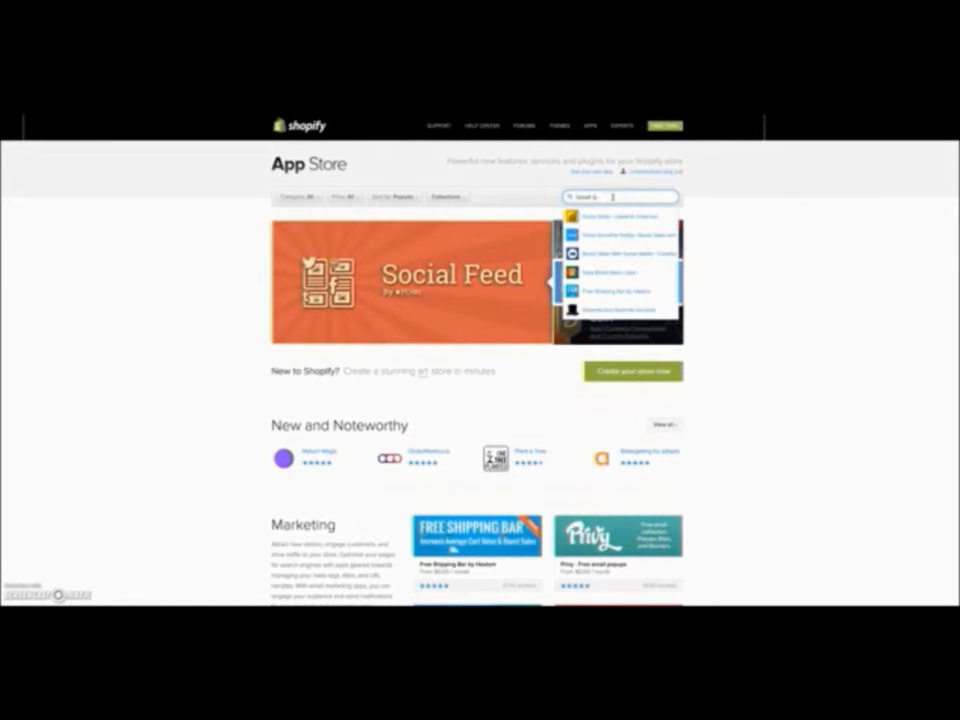
{"action": "type", "text": "ontact"}
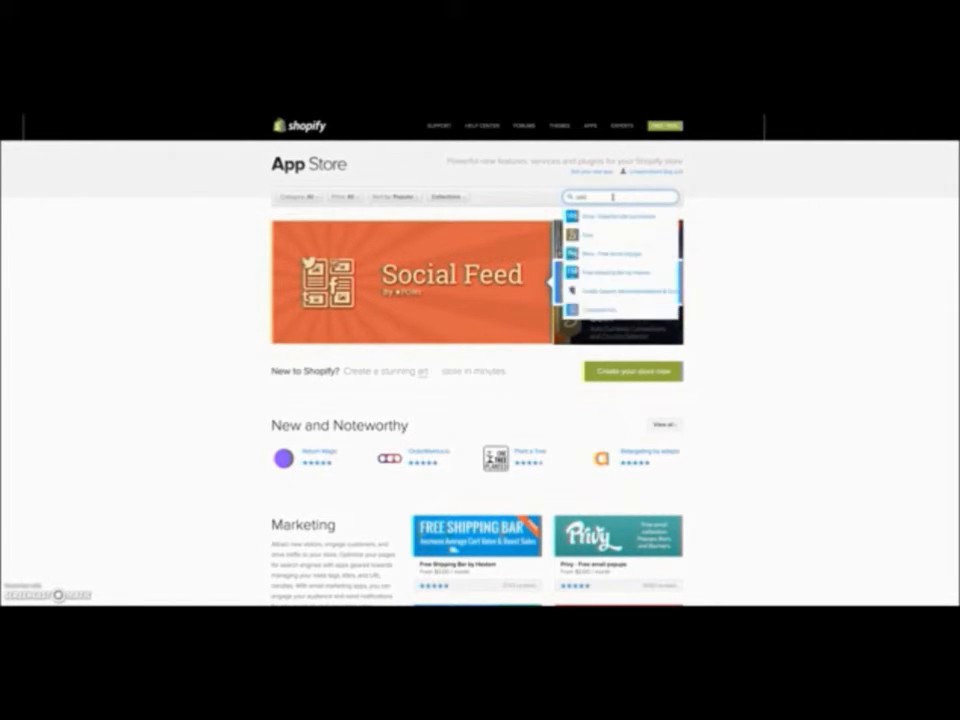
{"action": "left_click", "coordinate": [607, 218]}
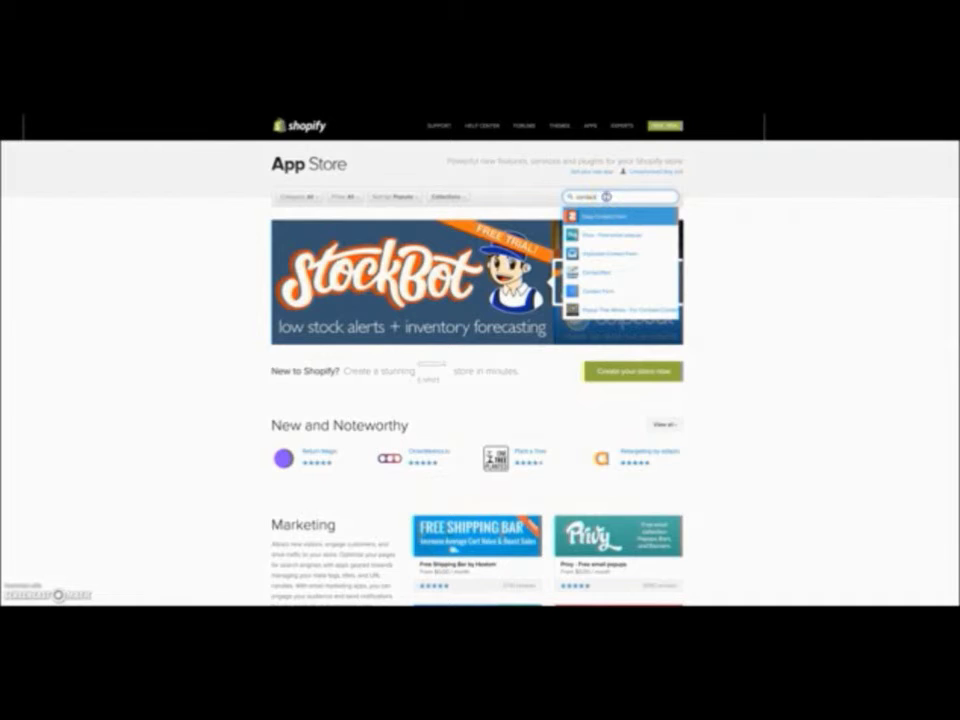
{"action": "key", "text": "BackSpace"}
{"action": "key", "text": "BackSpace"}
{"action": "key", "text": "BackSpace"}
{"action": "key", "text": "BackSpace"}
{"action": "key", "text": "BackSpace"}
{"action": "key", "text": "BackSpace"}
{"action": "key", "text": "BackSpace"}
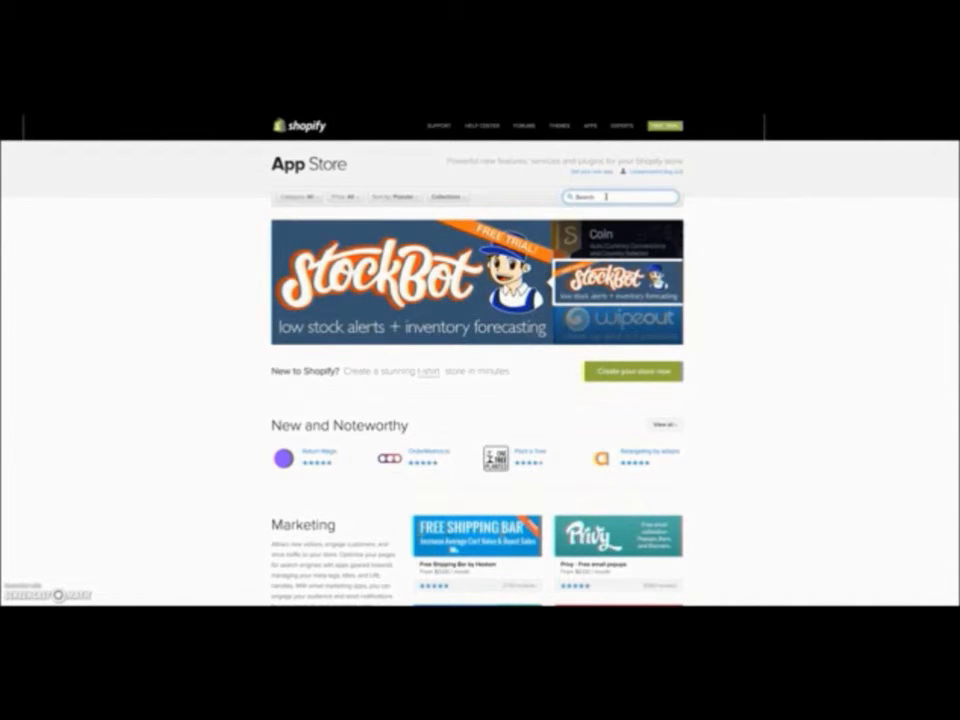
{"action": "type", "text": "revi"}
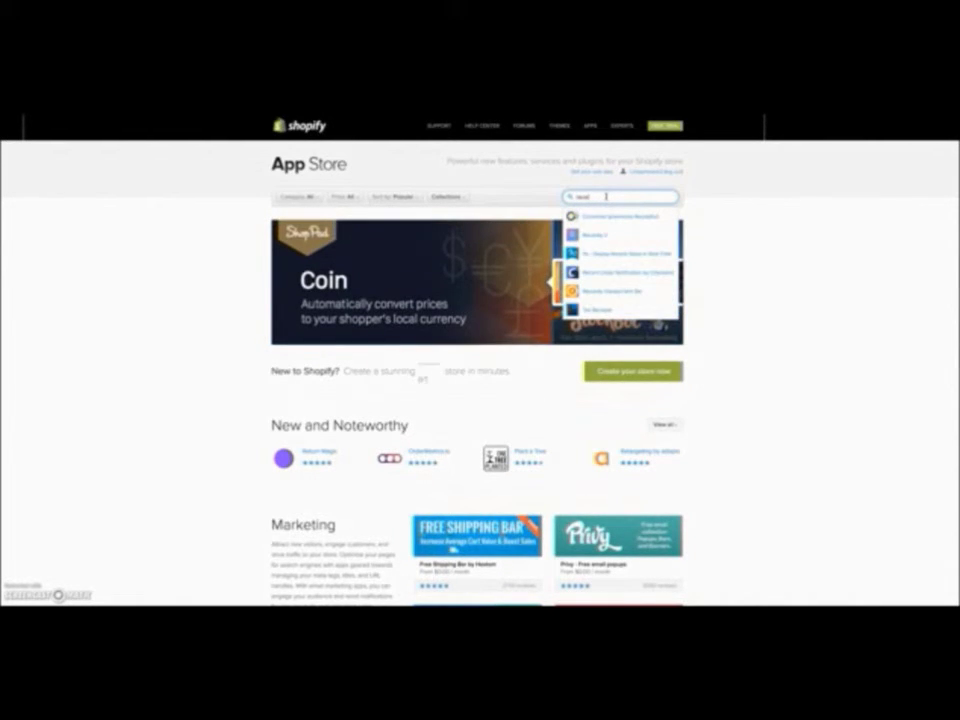
{"action": "type", "text": "tful"}
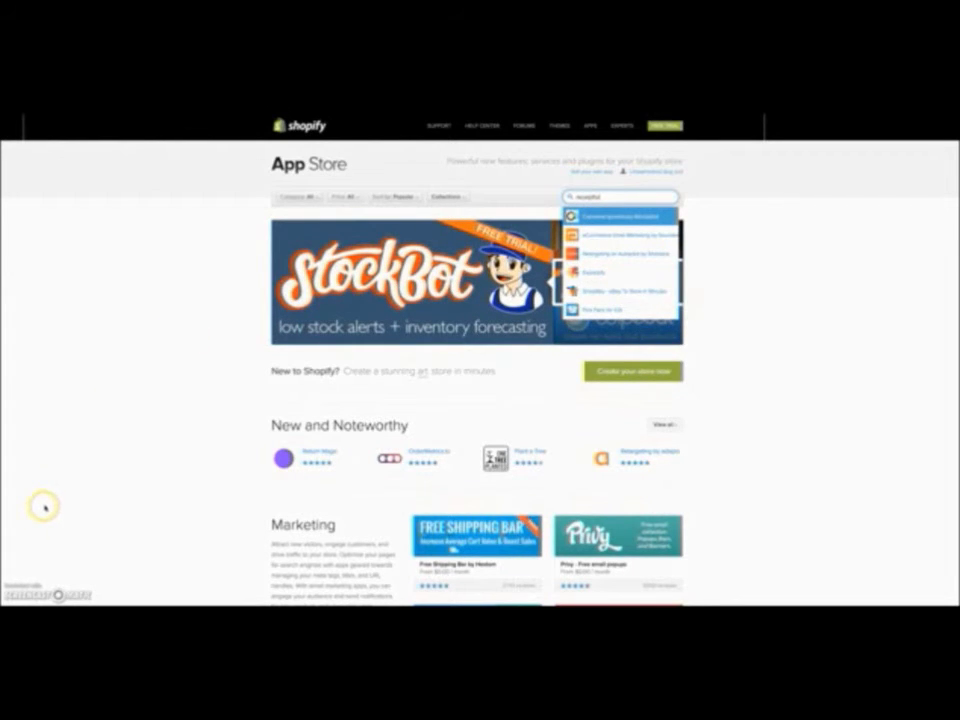
- Scroll the App Store results for the 'revitful' search
{"action": "scroll", "coordinate": [240, 371], "scroll_direction": "down", "scroll_amount": 5}
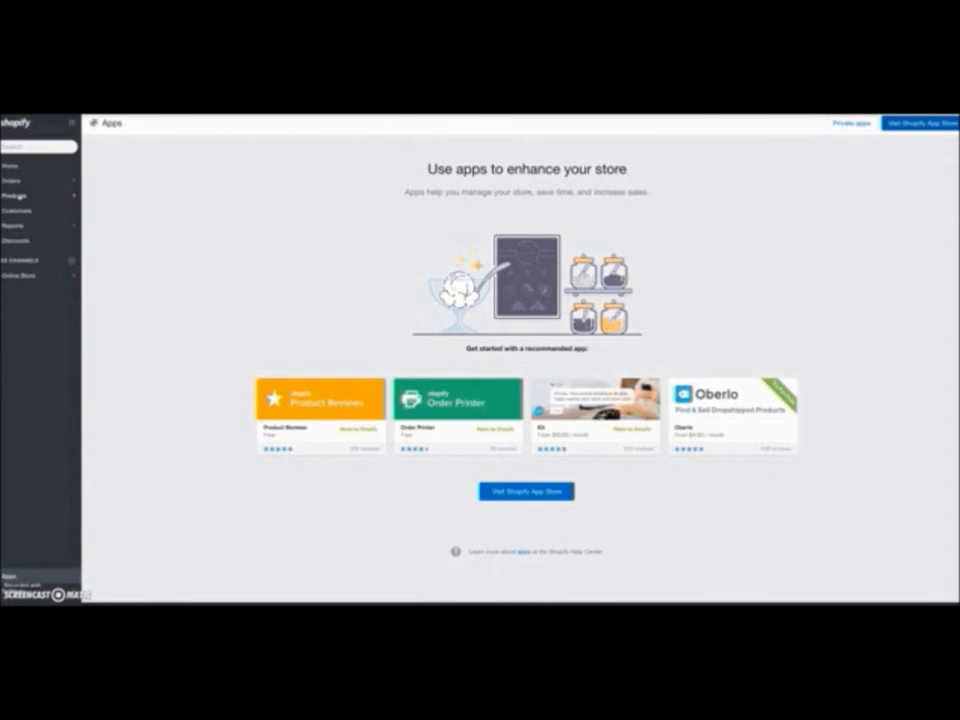
- Open the Products section from the admin sidebar
{"action": "left_click", "coordinate": [20, 196]}
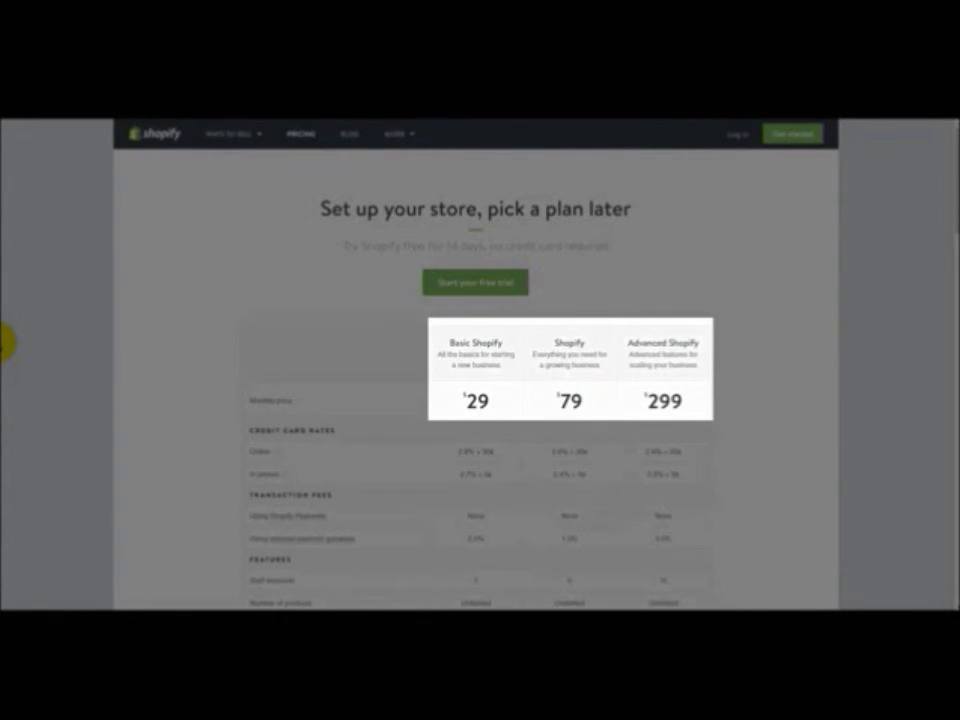
- Scroll the pricing table to compare the $29, $79 and $299 plans' card rates and staff accounts
{"action": "scroll", "coordinate": [105, 341], "scroll_direction": "down", "scroll_amount": 3}
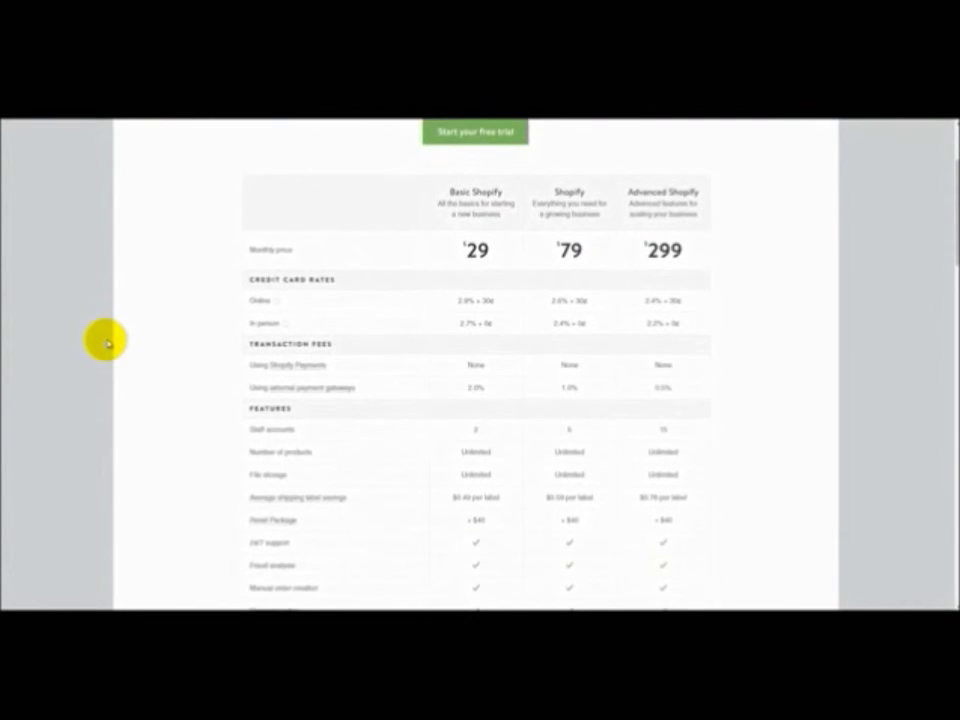
{"action": "scroll", "coordinate": [105, 341], "scroll_direction": "down", "scroll_amount": 2}
{"action": "scroll", "coordinate": [104, 340], "scroll_direction": "up", "scroll_amount": 2}
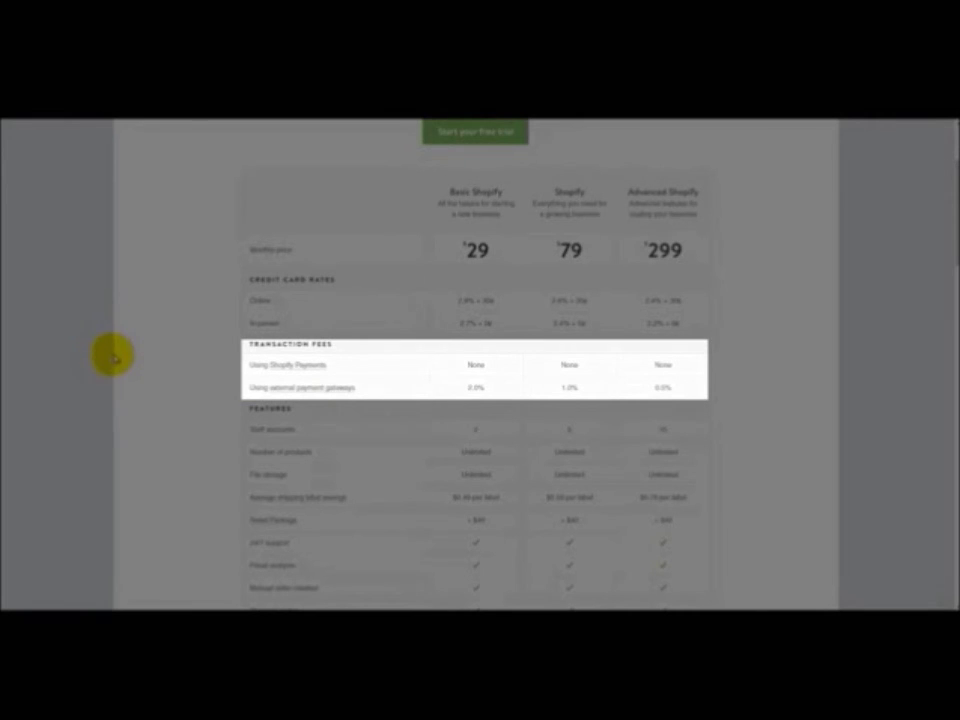
{"action": "scroll", "coordinate": [111, 354], "scroll_direction": "down", "scroll_amount": 1}
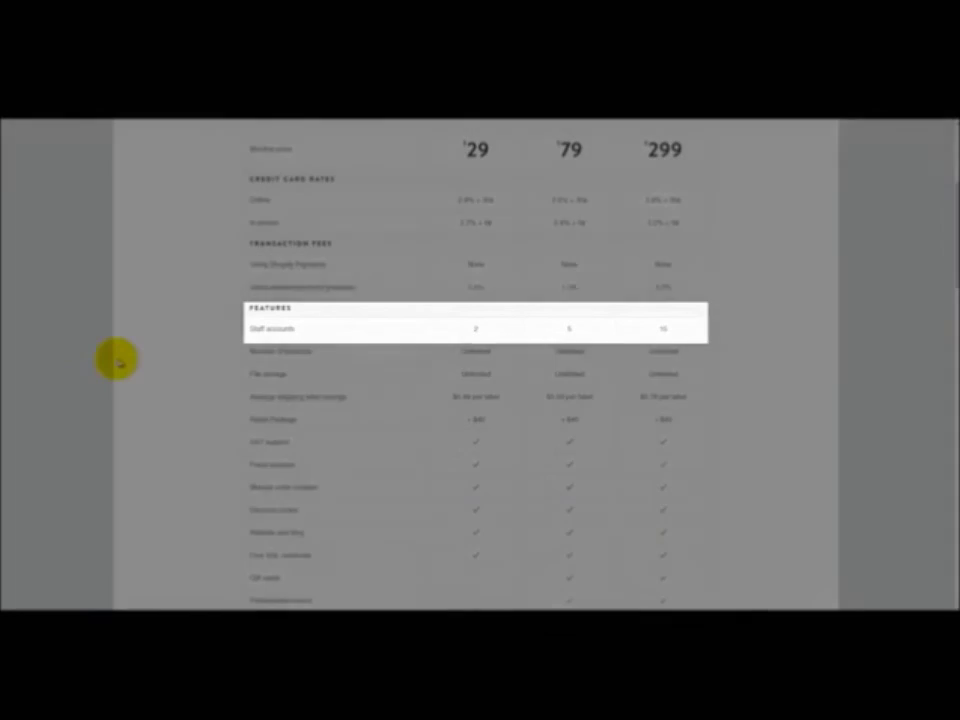
- Scroll through the Features rows down to Shopify Lite, Retail Package and Shopify Plus
{"action": "scroll", "coordinate": [118, 362], "scroll_direction": "down", "scroll_amount": 1}
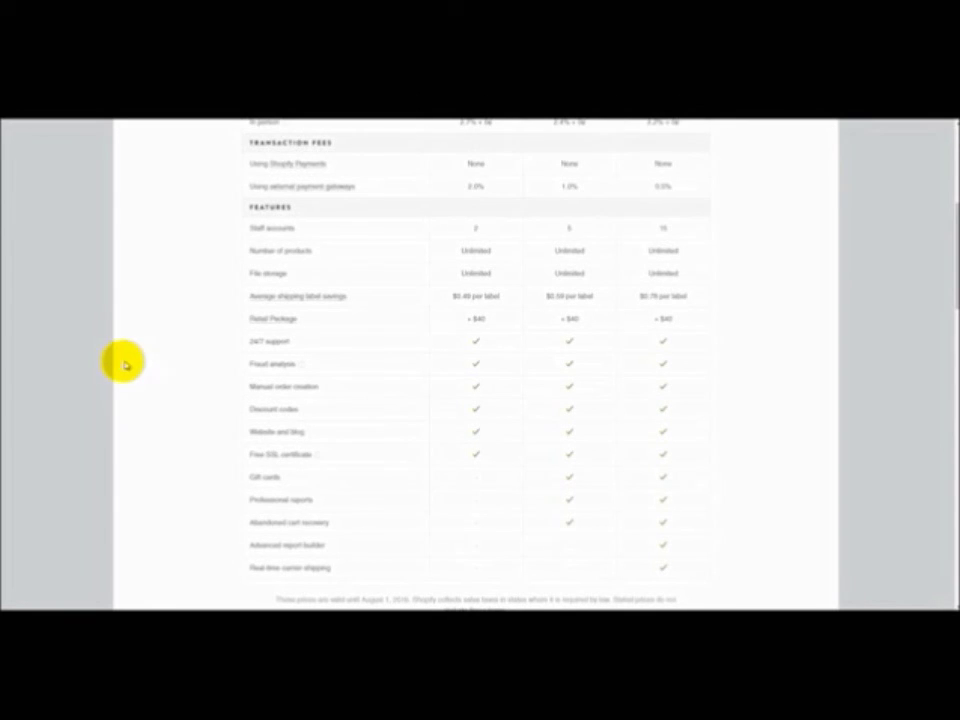
{"action": "scroll", "coordinate": [129, 369], "scroll_direction": "down", "scroll_amount": 1}
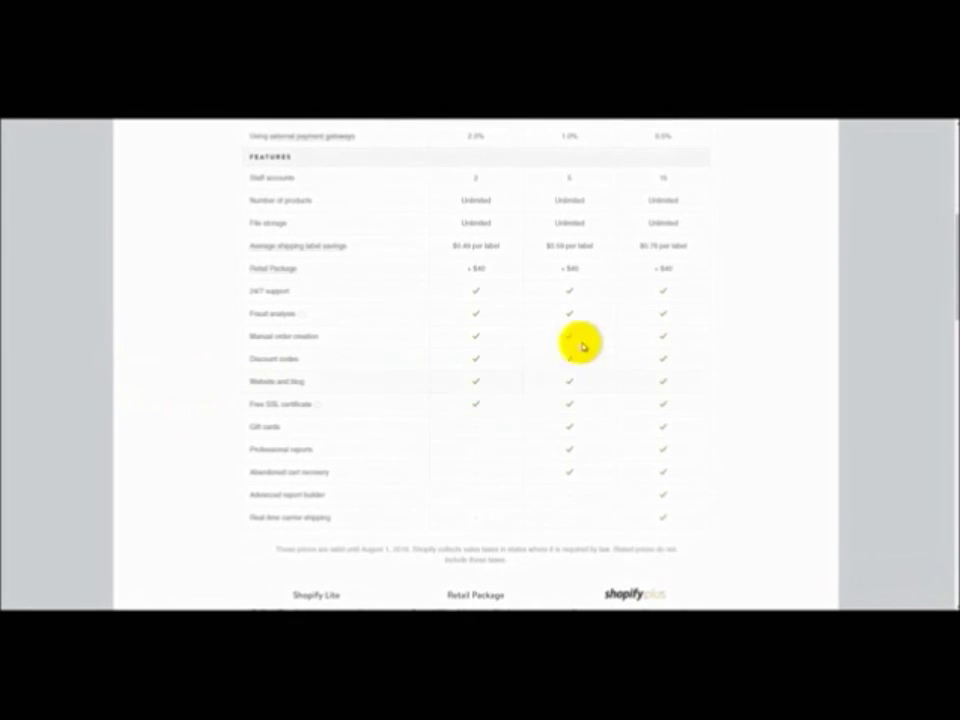
{"action": "scroll", "coordinate": [205, 400], "scroll_direction": "down", "scroll_amount": 1}
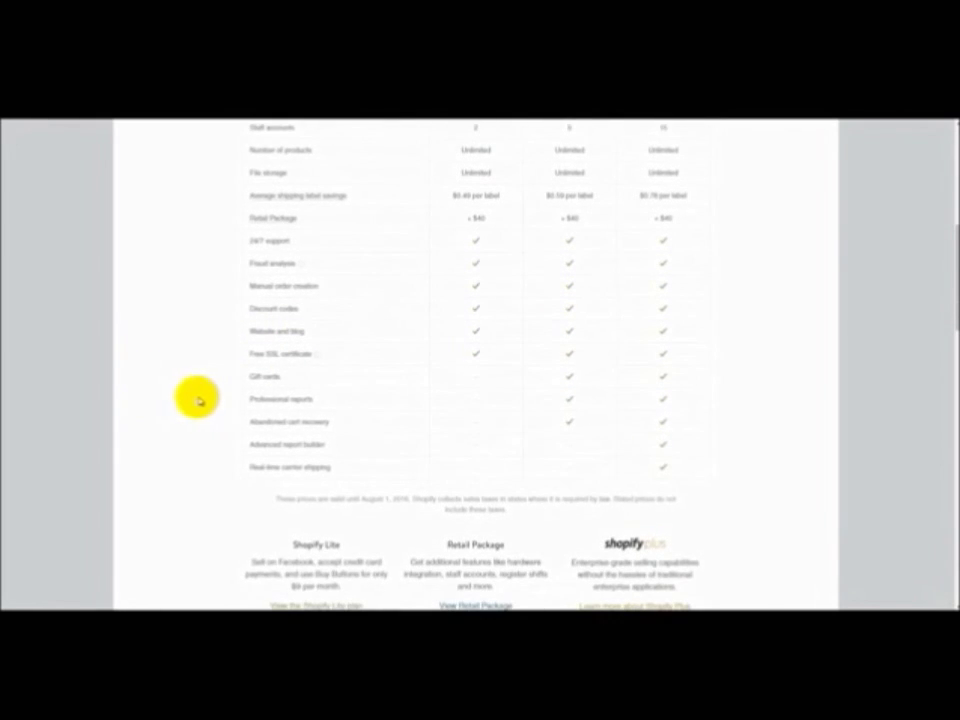